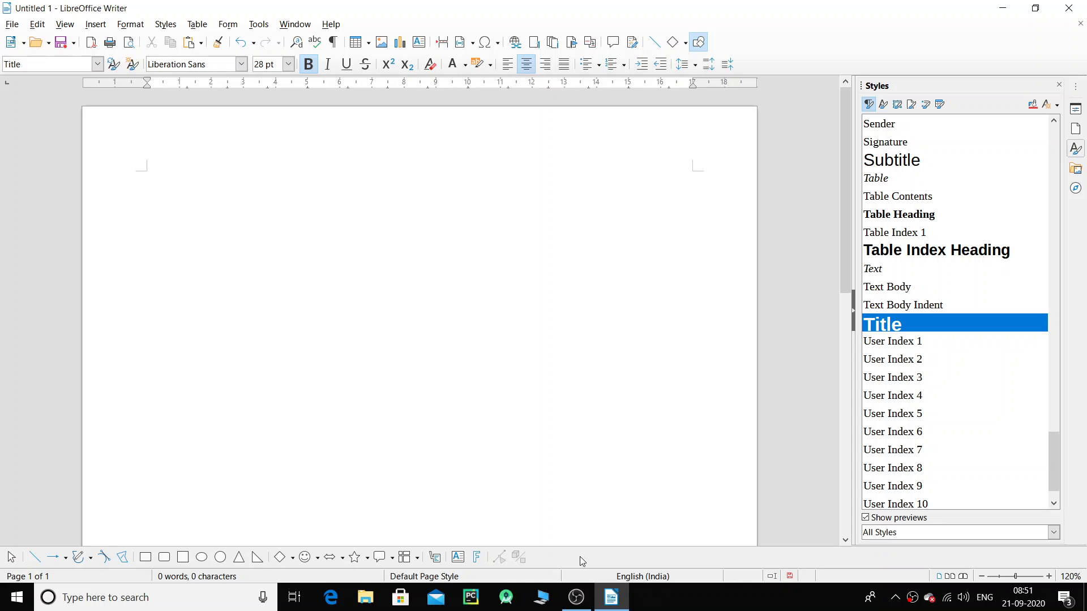
pyautogui.click(594, 604)
pyautogui.click(594, 604)
# View the template files offered for opening, and close the dialog without opening one.
pyautogui.click(11, 26)
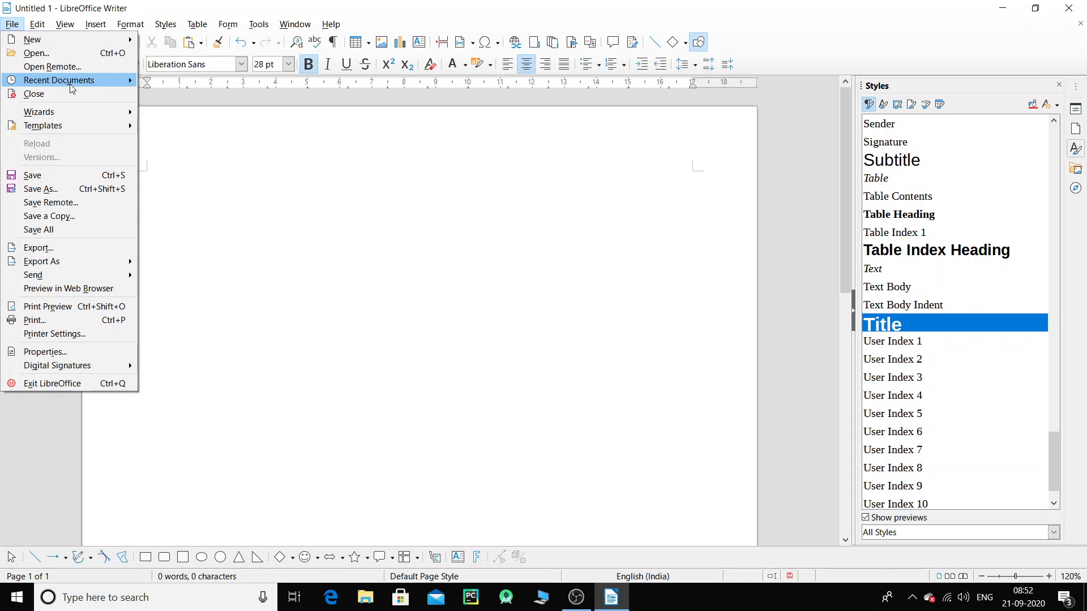
pyautogui.moveTo(72, 85)
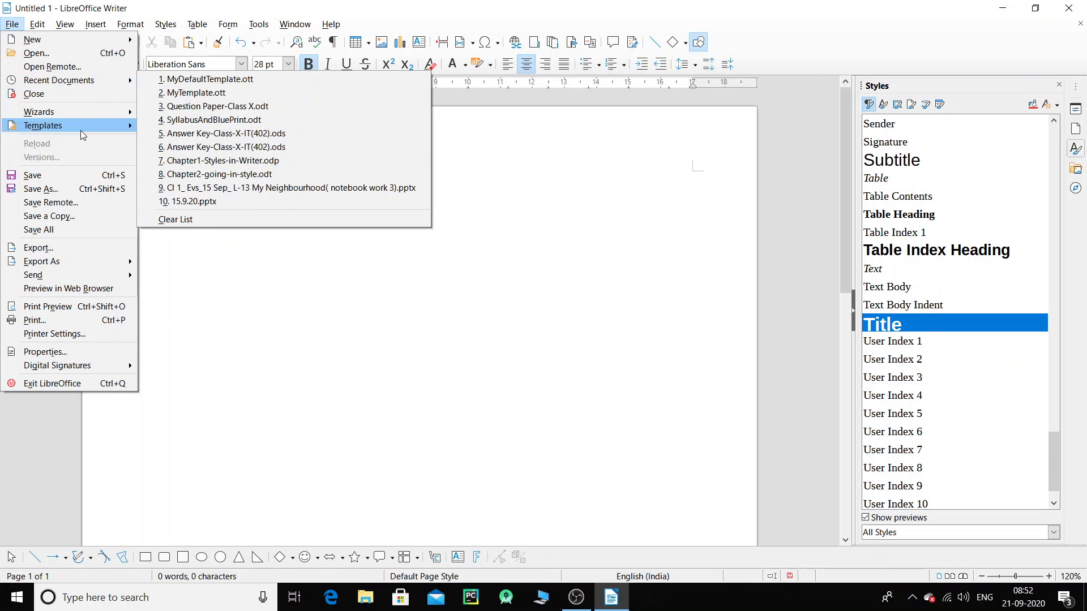
pyautogui.moveTo(80, 131)
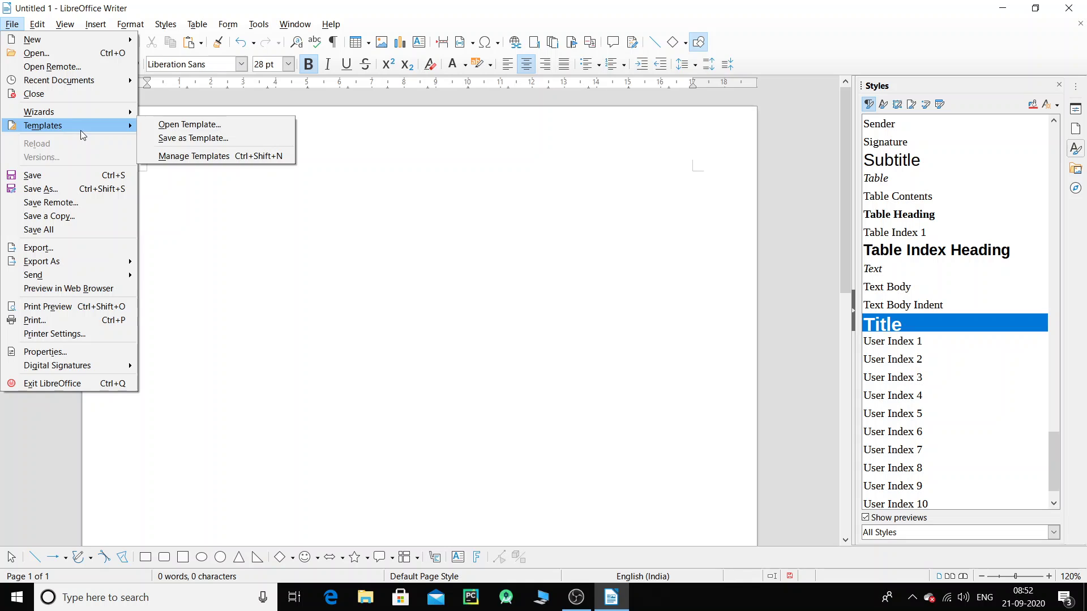
pyautogui.click(213, 125)
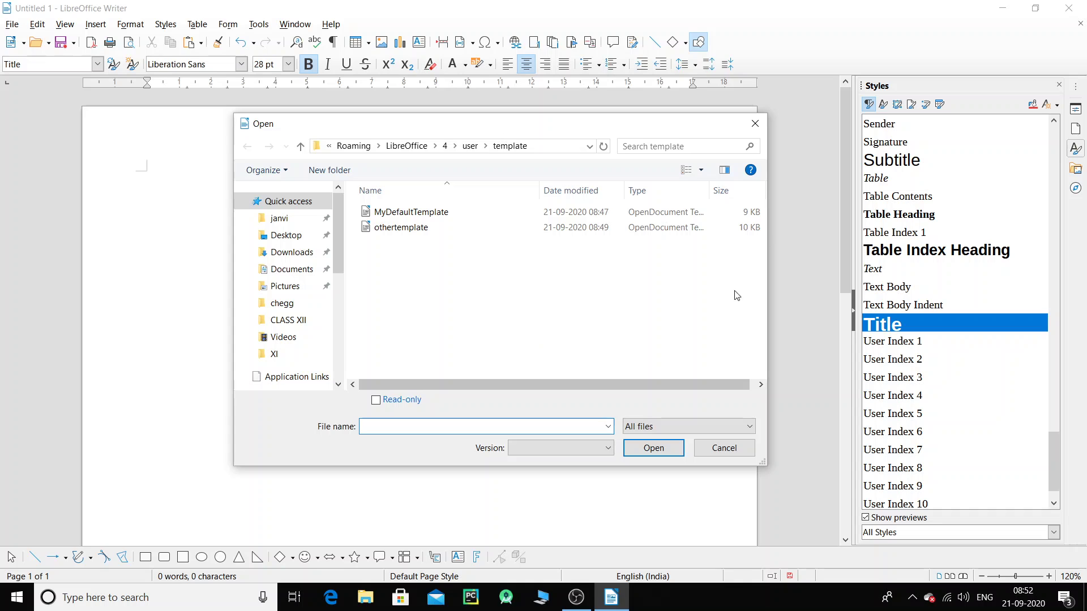
pyautogui.click(755, 124)
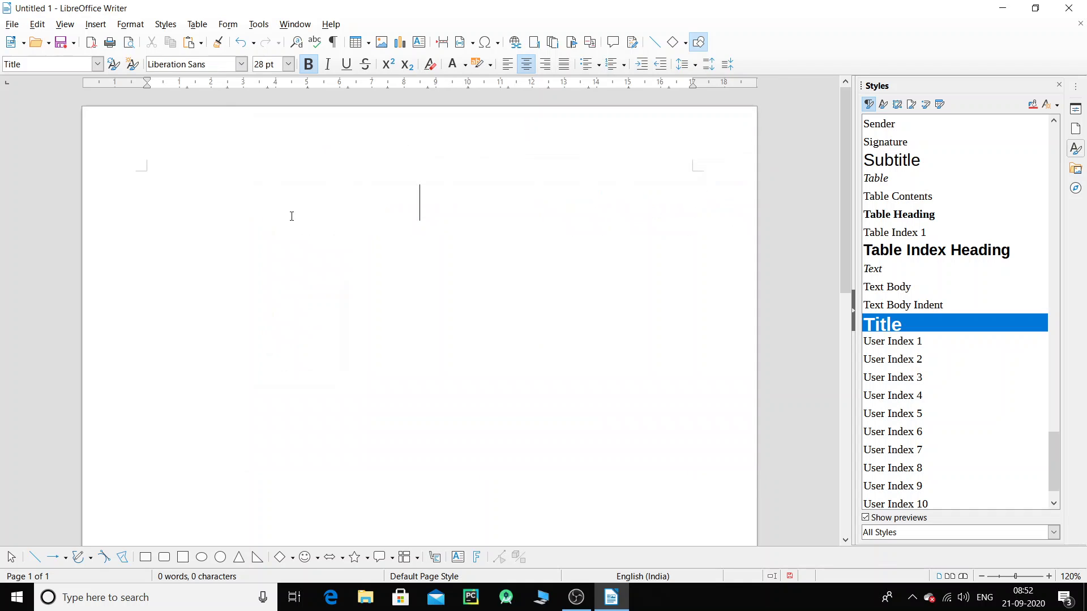
# Open the template manager and set its category filter to All Categories.
pyautogui.click(16, 29)
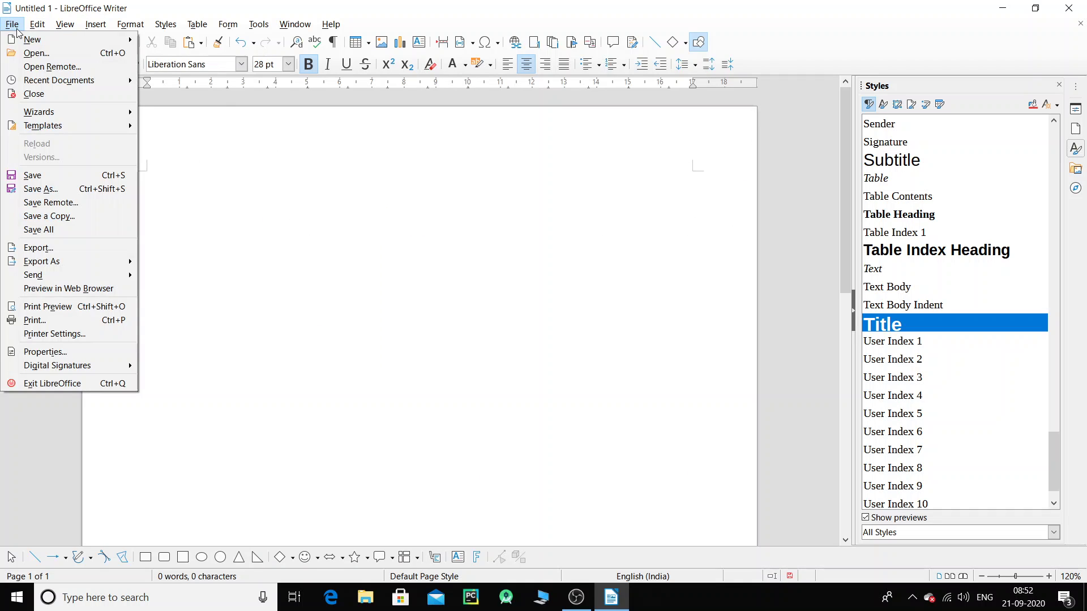
pyautogui.moveTo(67, 117)
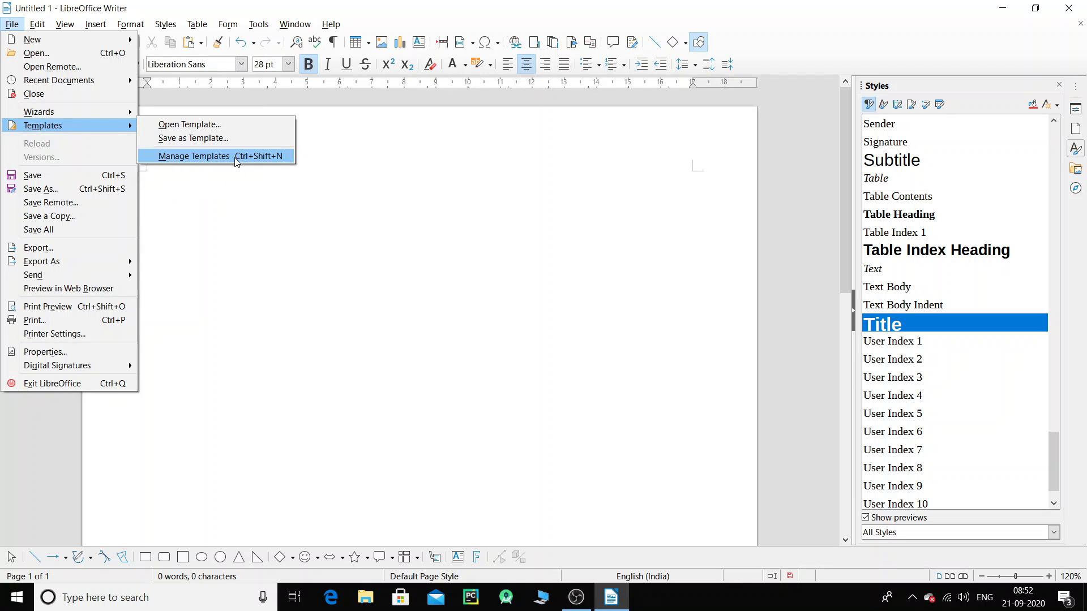
pyautogui.click(225, 159)
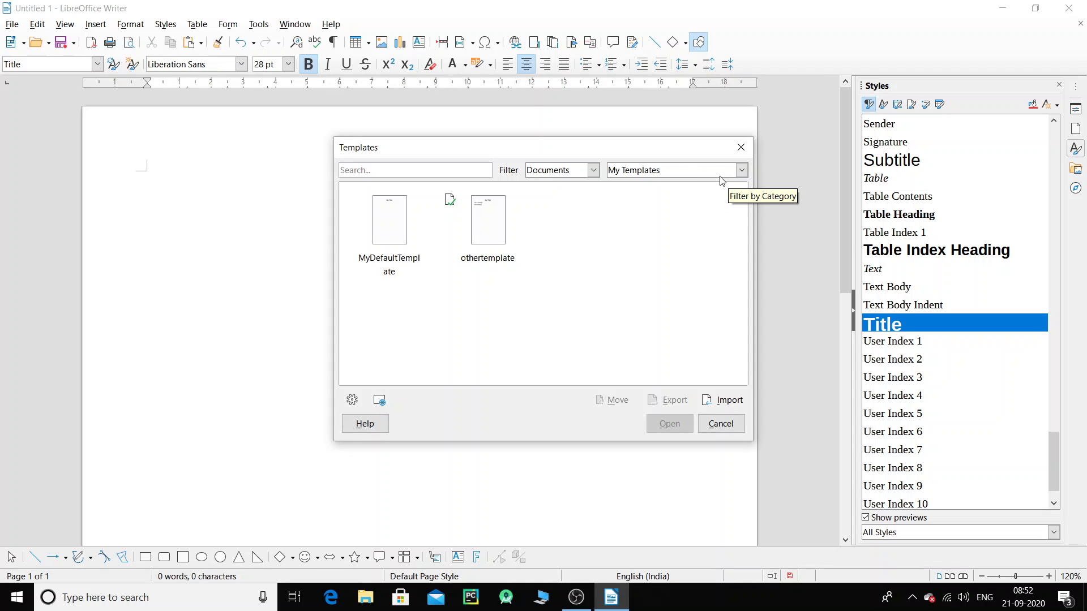
pyautogui.click(741, 173)
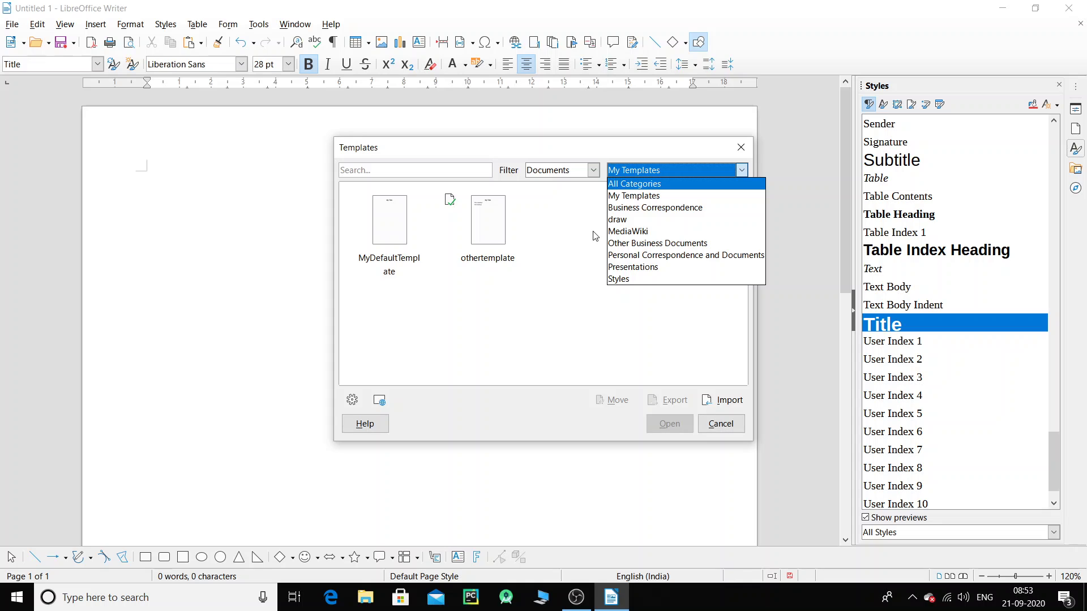
pyautogui.click(640, 187)
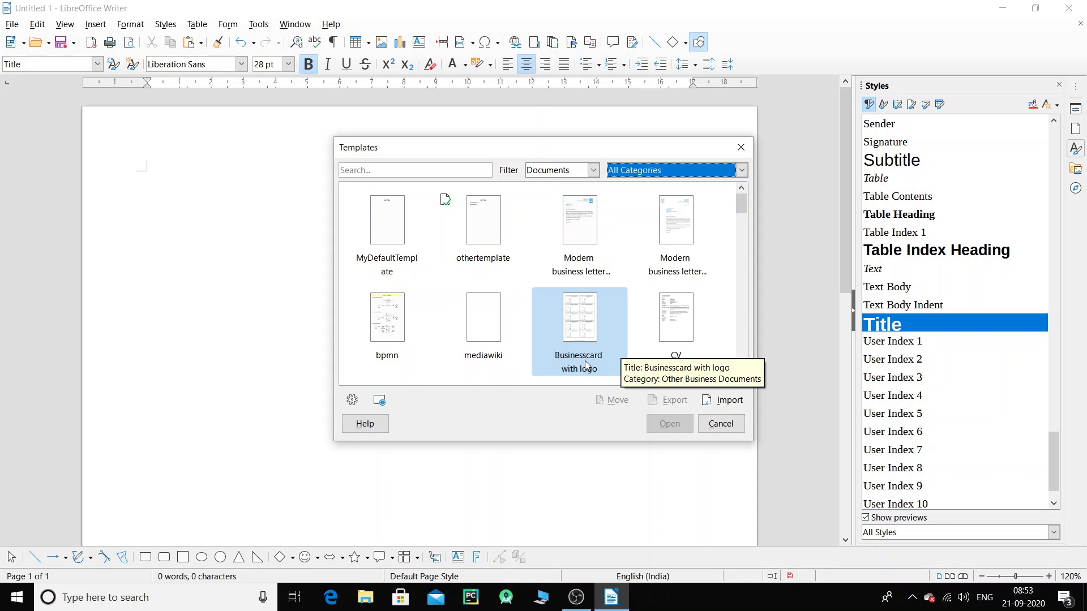
# Browse the document templates and create a new document from the Resume template.
pyautogui.scroll(-3, 634, 296)
pyautogui.scroll(2, 610, 306)
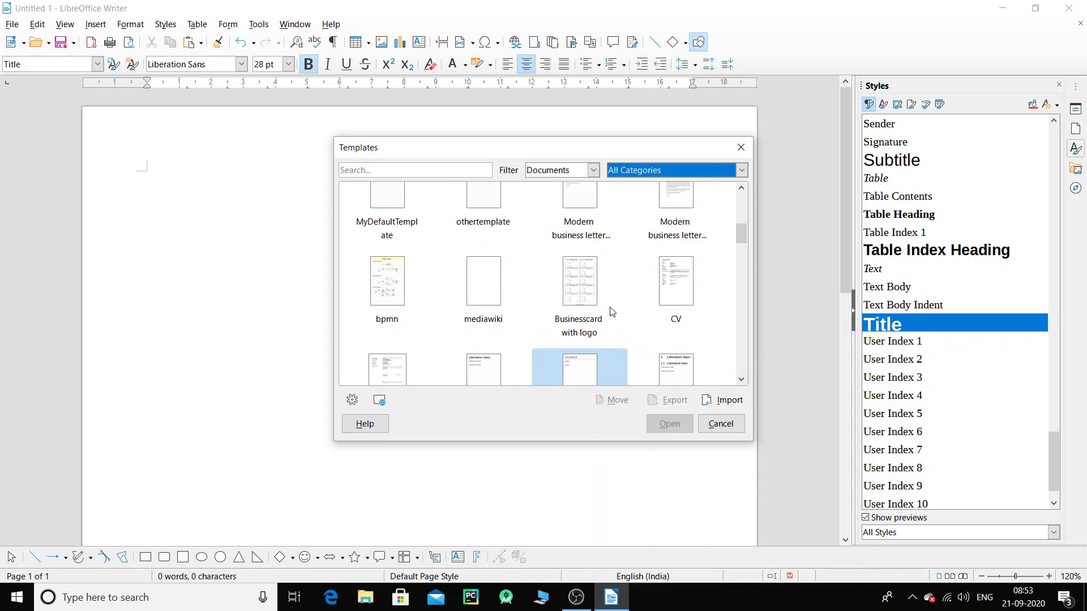
pyautogui.scroll(-1, 612, 311)
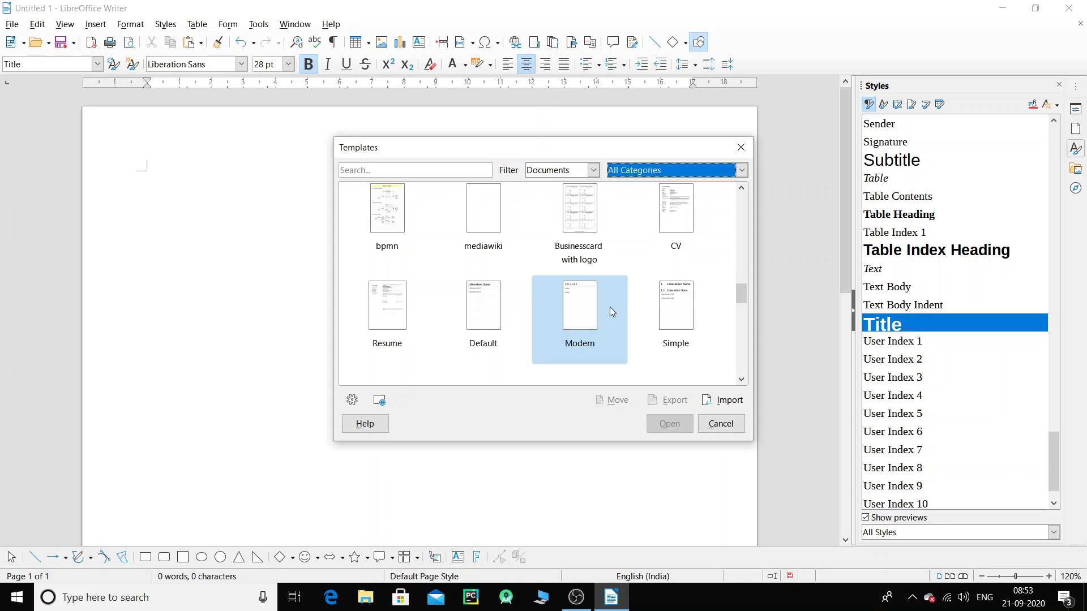
pyautogui.scroll(1, 612, 311)
pyautogui.scroll(1, 612, 312)
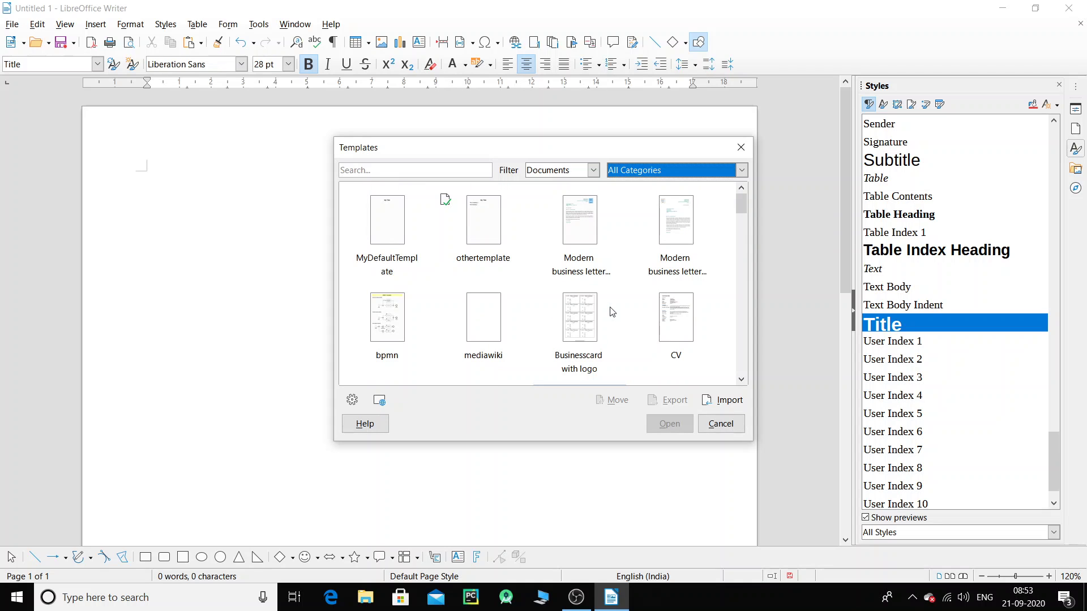
pyautogui.scroll(-3, 612, 312)
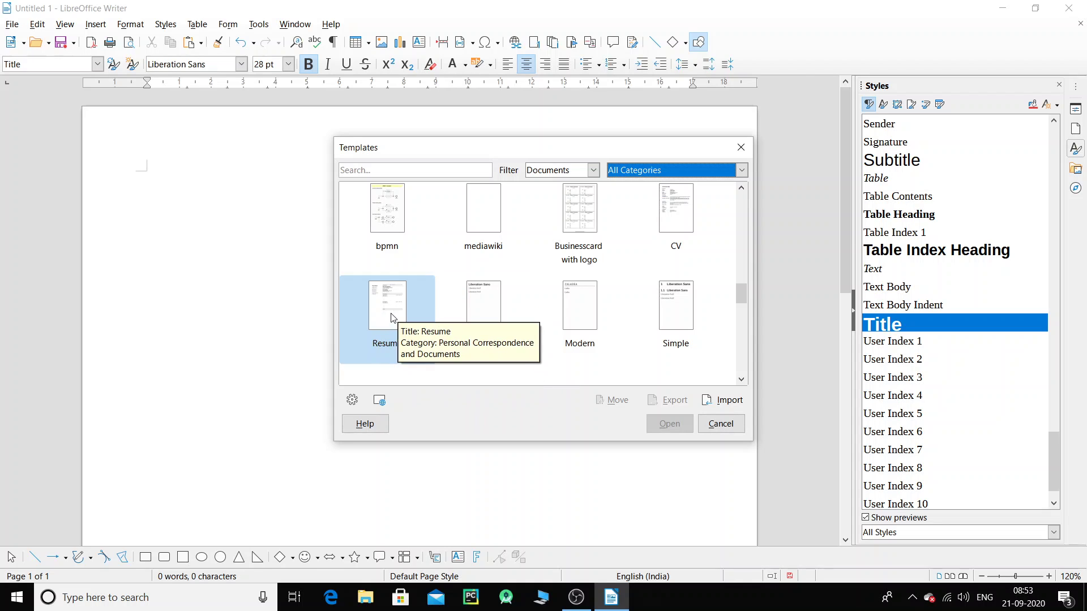
pyautogui.click(393, 317)
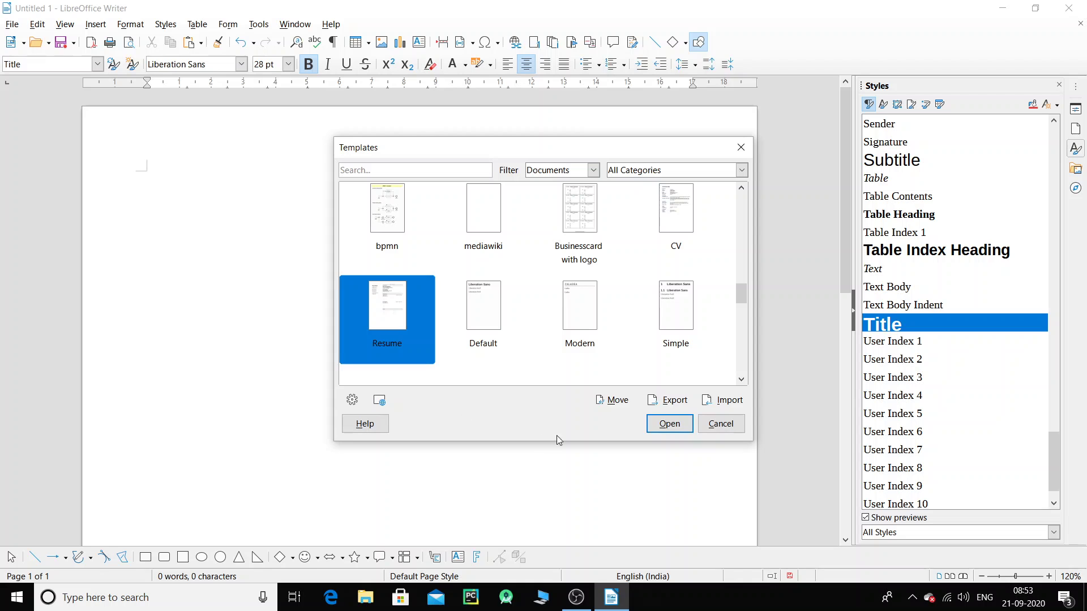
pyautogui.click(670, 425)
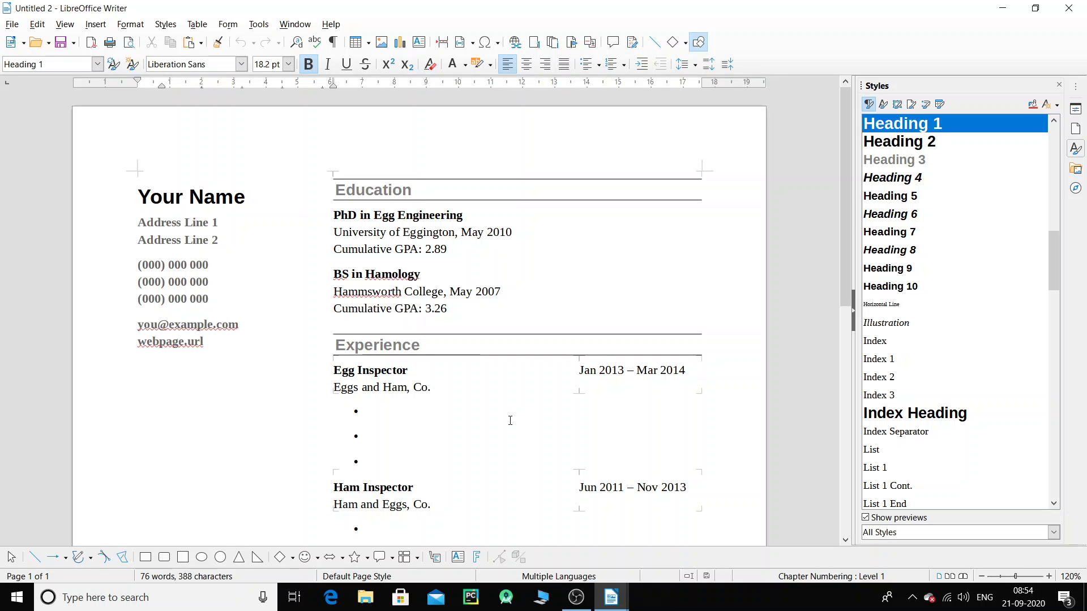
# Examine the resume document's layout, including its name, address and phone placeholders and its section headings.
pyautogui.scroll(-3, 535, 436)
pyautogui.scroll(-2, 535, 436)
pyautogui.scroll(4, 536, 438)
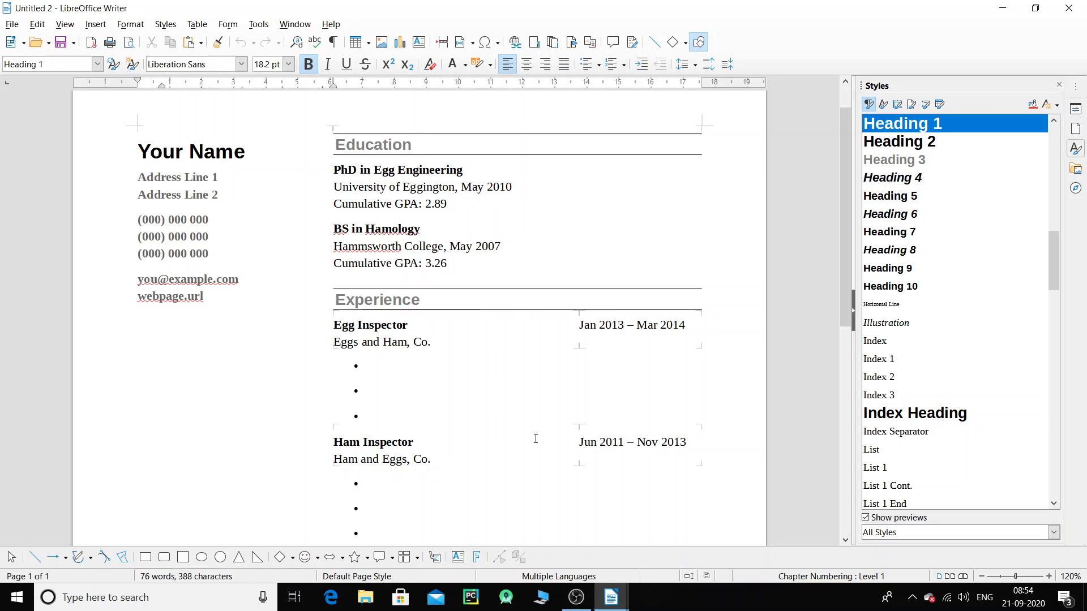
pyautogui.hotkey('ctrl', '3')
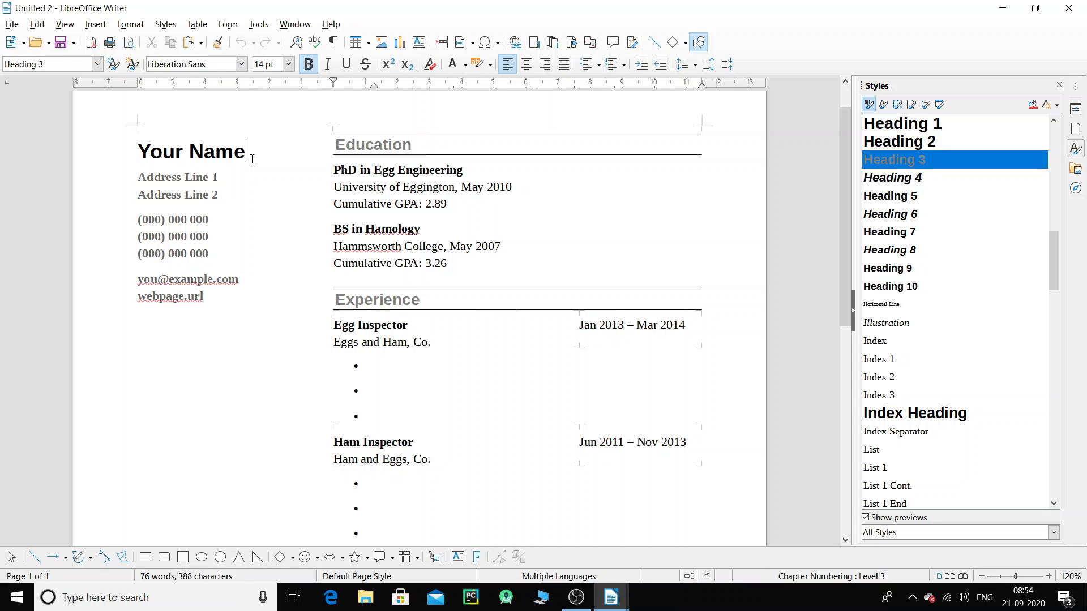
pyautogui.hotkey('shift', 'End')
pyautogui.press('Down')
pyautogui.hotkey('shift', 'Home')
pyautogui.click(127, 229)
pyautogui.hotkey('shift', 'End')
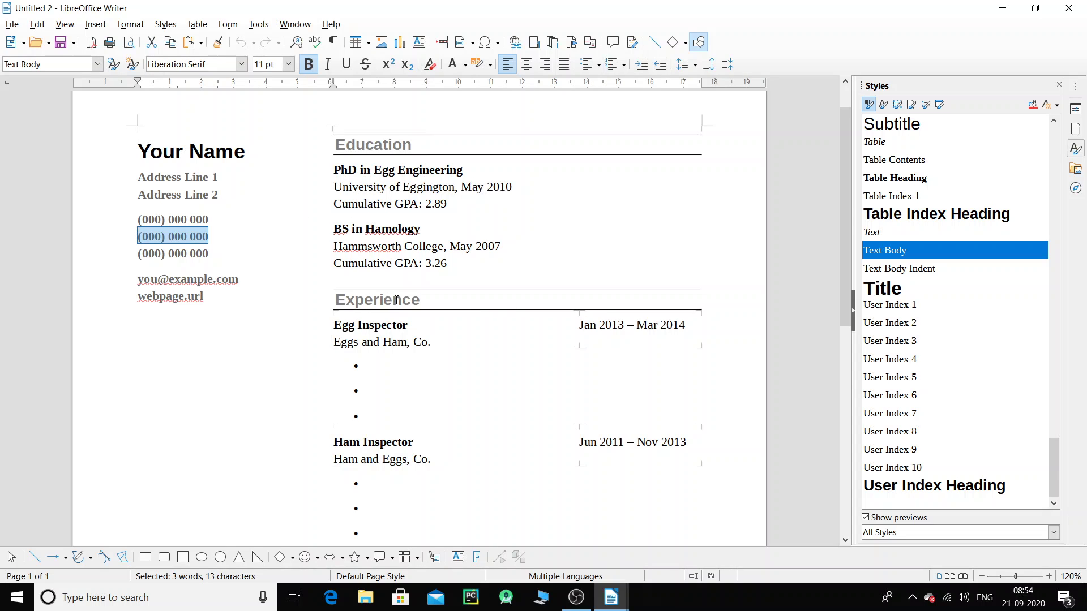
pyautogui.scroll(1, 396, 301)
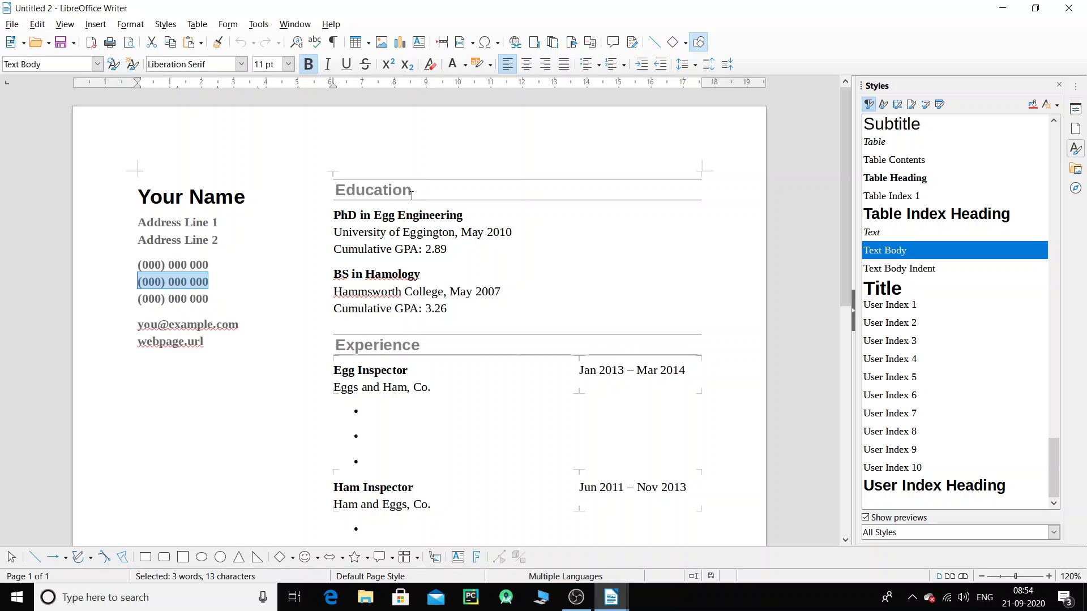
# Change the font colour of the Education, Experience and Skills headings to black.
pyautogui.moveTo(412, 190); pyautogui.dragTo(357, 205)
pyautogui.click(465, 66)
pyautogui.click(454, 129)
pyautogui.moveTo(431, 345); pyautogui.dragTo(334, 345)
pyautogui.click(457, 67)
pyautogui.scroll(-6, 432, 357)
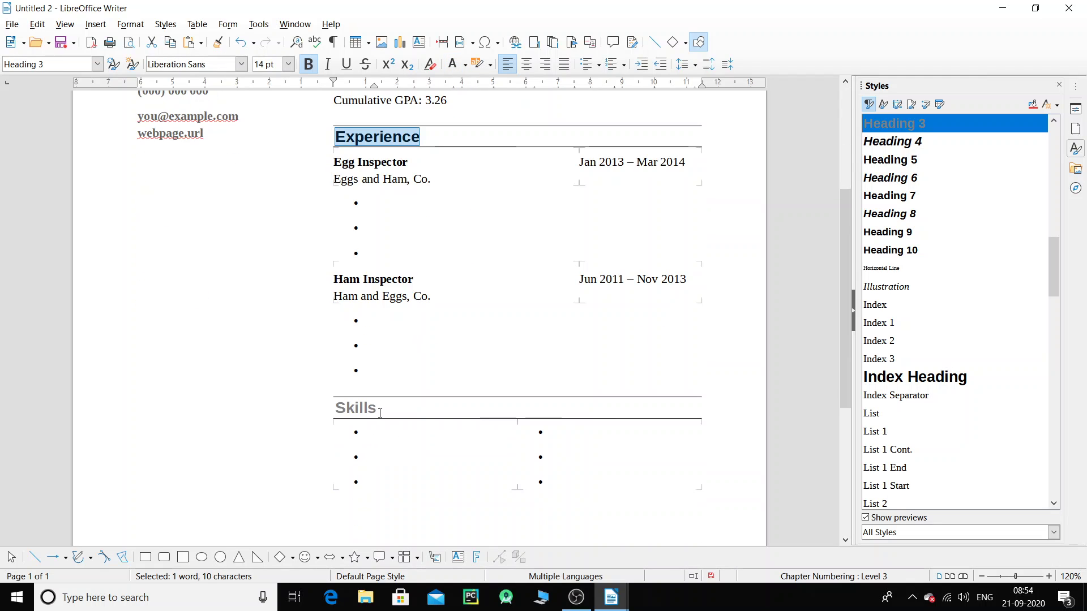
pyautogui.moveTo(379, 414); pyautogui.dragTo(335, 409)
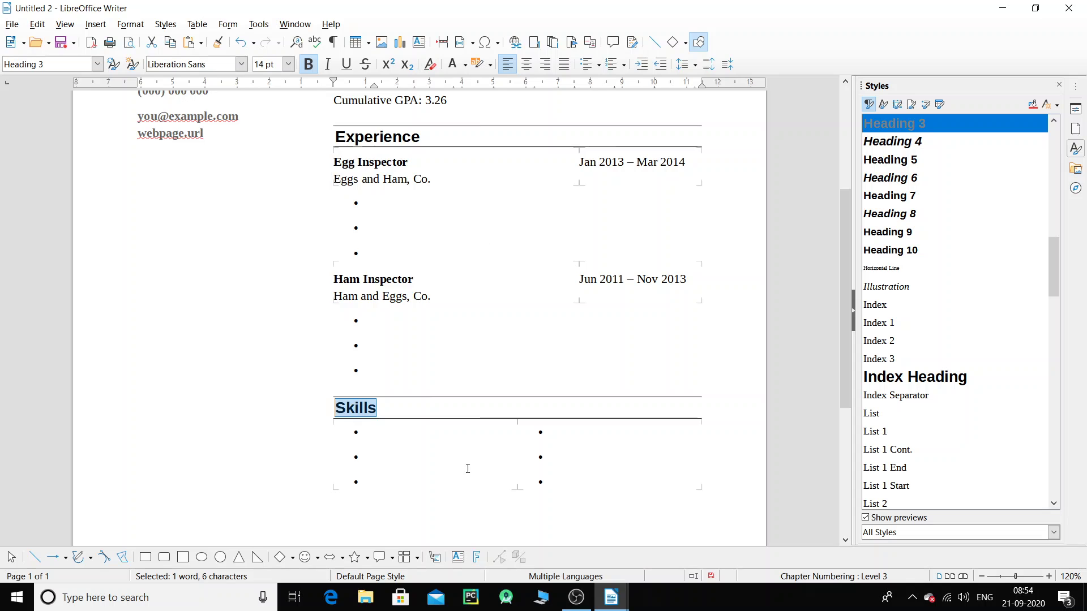
pyautogui.scroll(3, 453, 464)
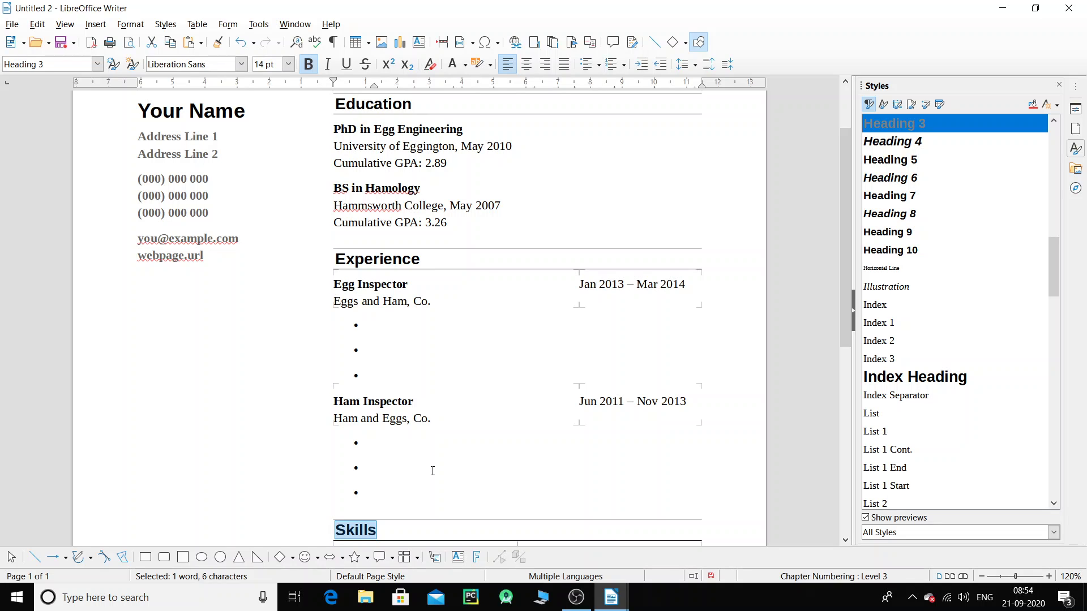
pyautogui.scroll(3, 257, 396)
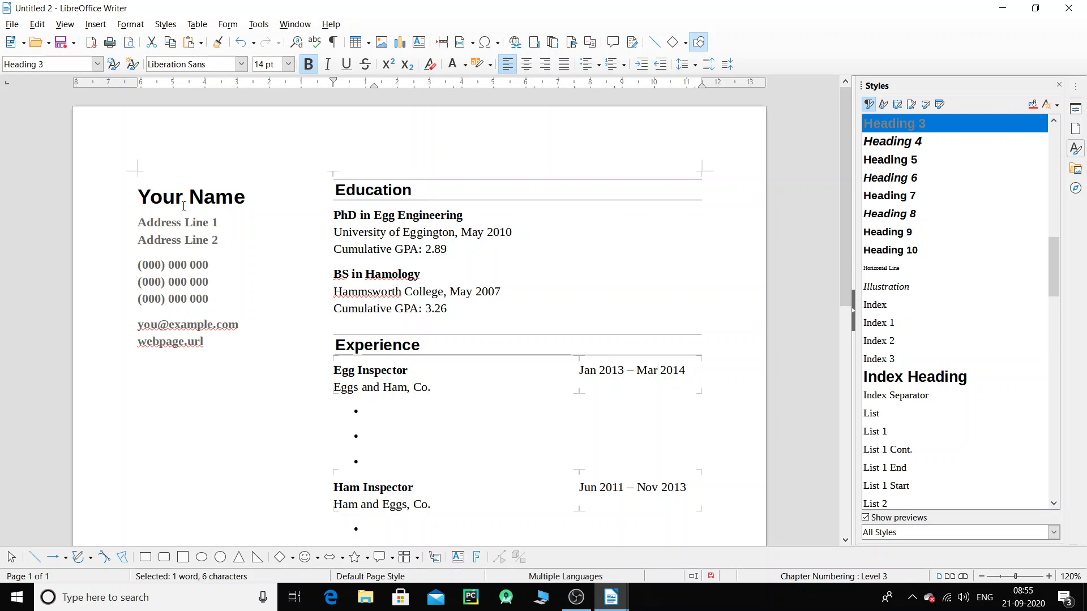
# Create a new text document and replace its default template text with the title "My Title".
pyautogui.click(12, 24)
pyautogui.moveTo(23, 43)
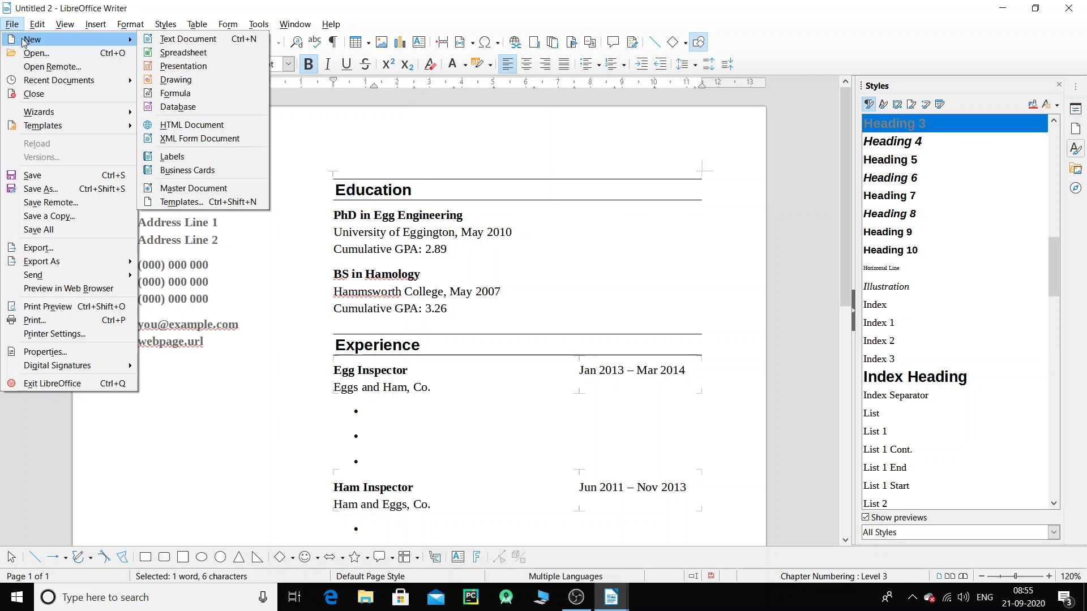
pyautogui.click(187, 39)
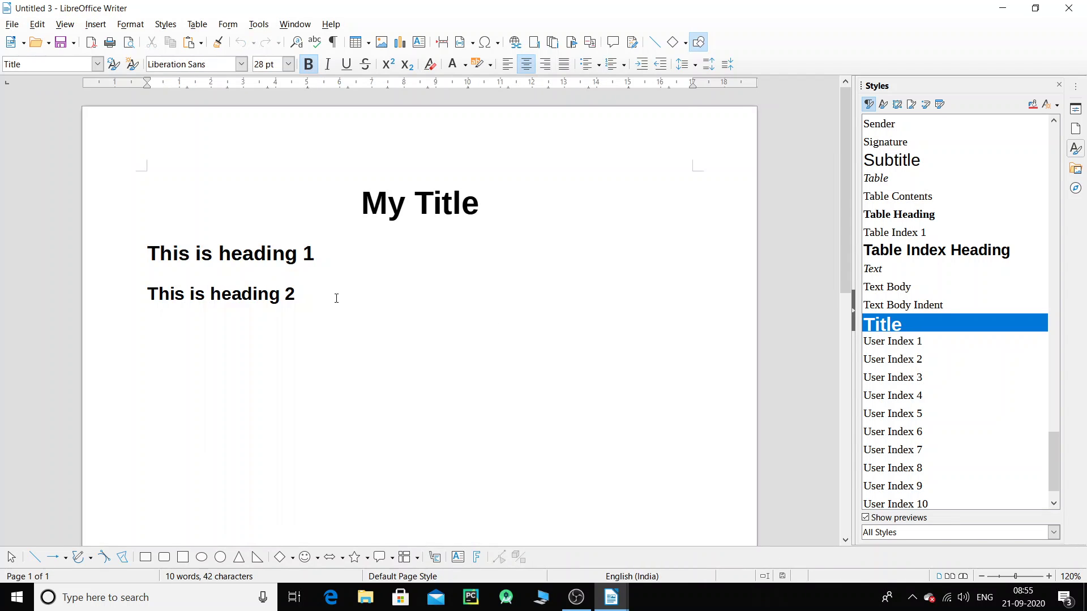
pyautogui.moveTo(335, 299); pyautogui.dragTo(159, 206)
pyautogui.press('Delete')
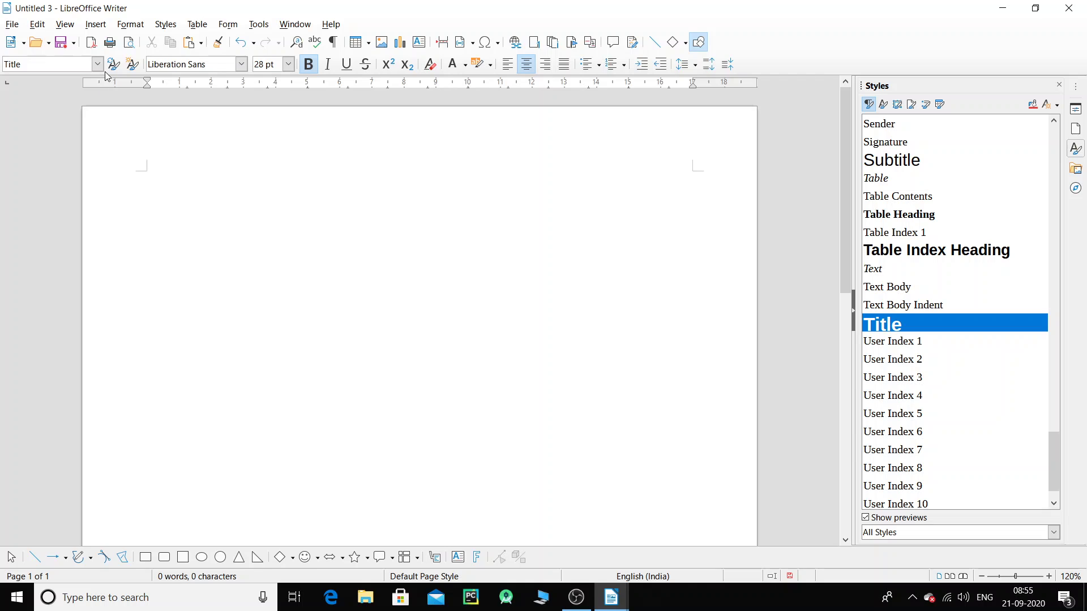
pyautogui.write('My Title')
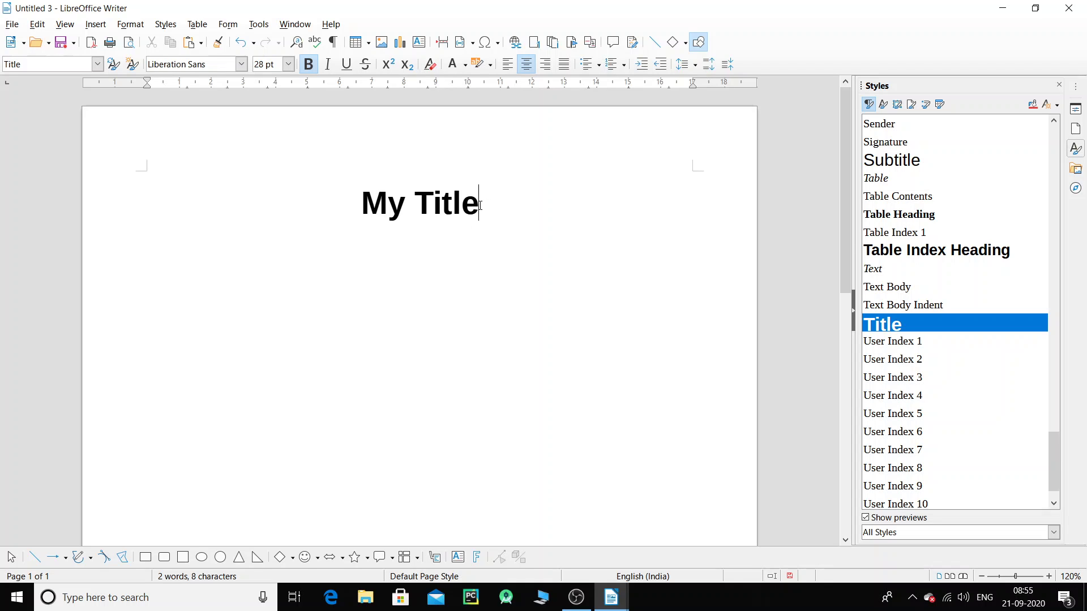
# Save the "My Title" document as a template named "MyTemplates" in the My Templates category.
pyautogui.click(11, 25)
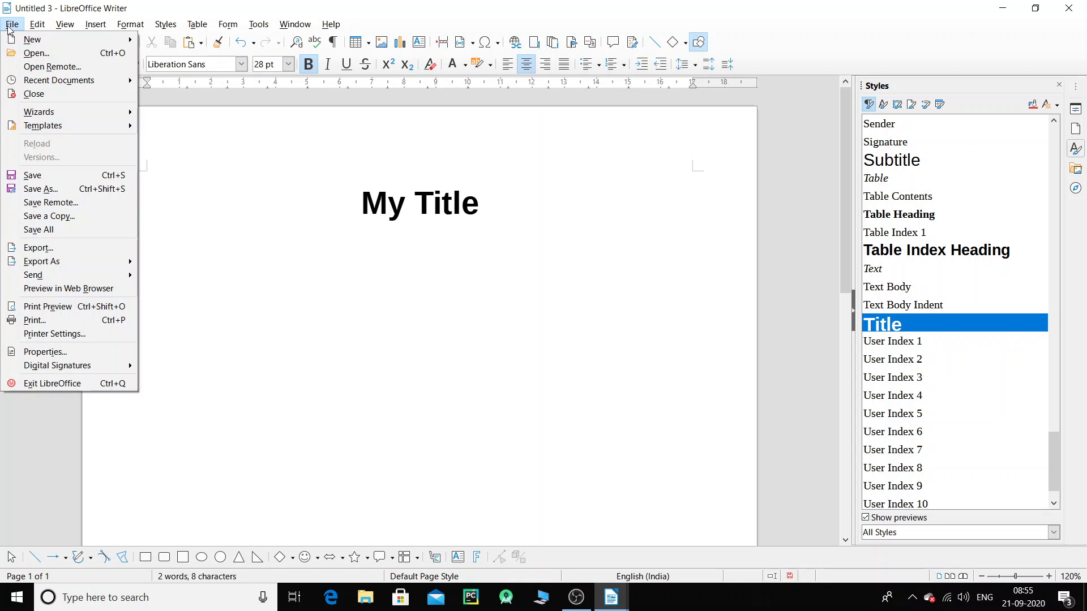
pyautogui.click(478, 202)
pyautogui.moveTo(359, 202); pyautogui.dragTo(581, 206)
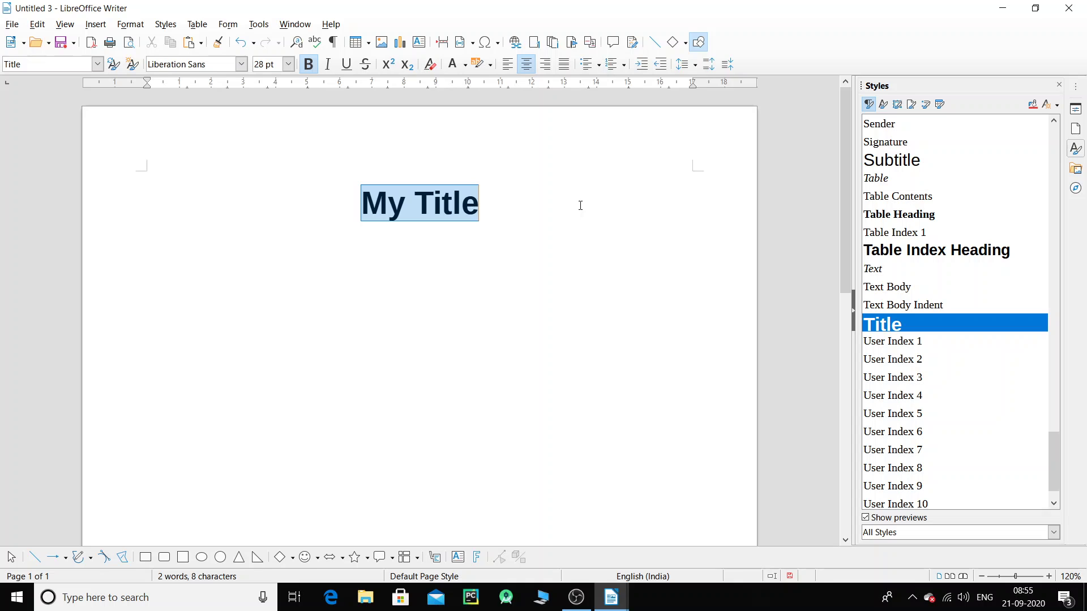
pyautogui.click(13, 25)
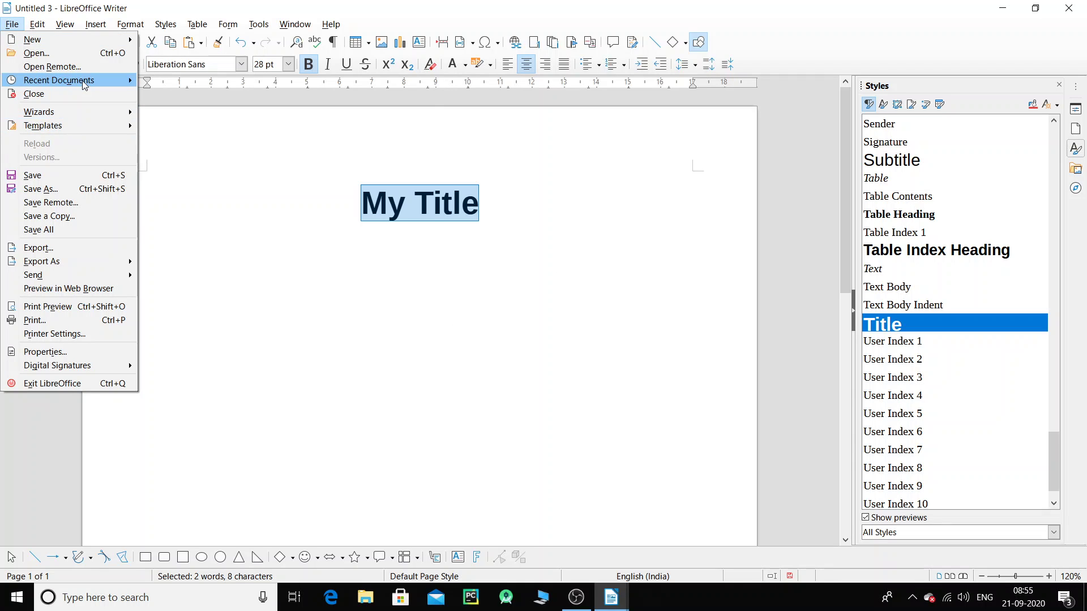
pyautogui.moveTo(84, 84)
pyautogui.moveTo(87, 129)
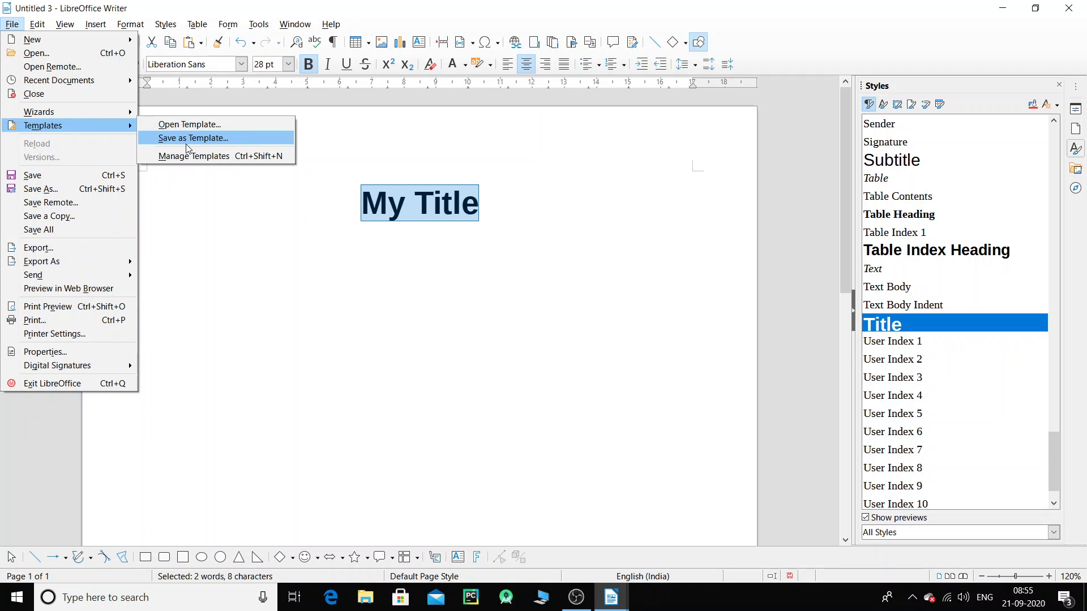
pyautogui.click(212, 140)
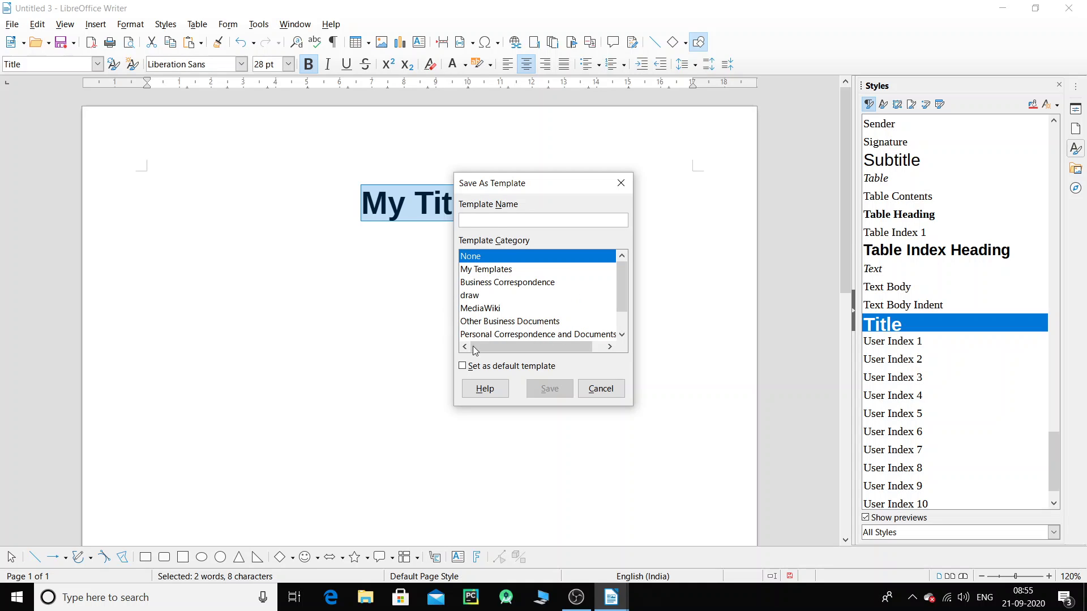
pyautogui.click(475, 271)
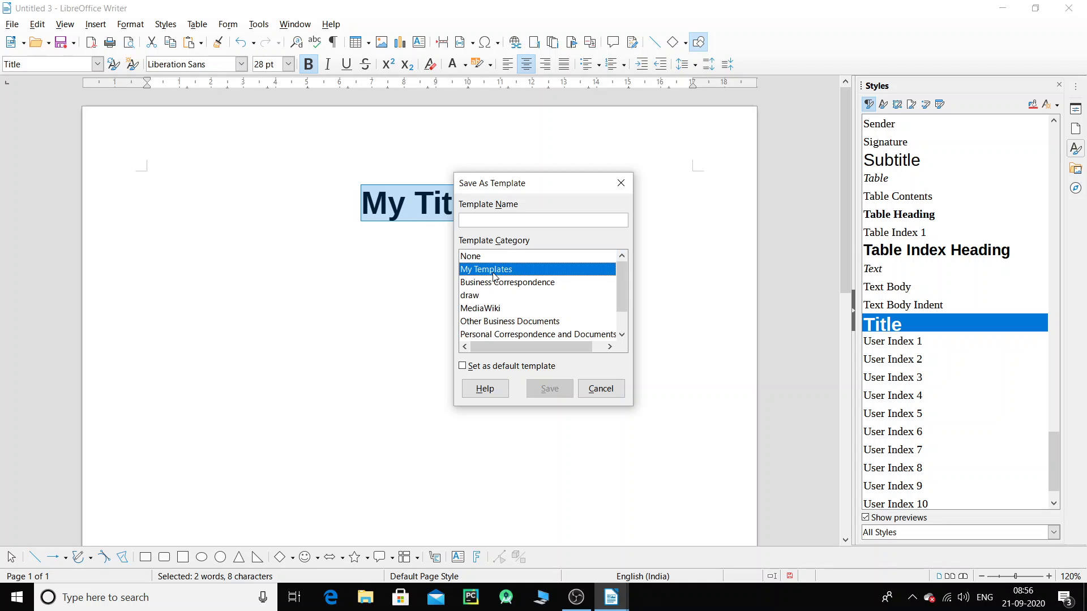
pyautogui.click(481, 225)
pyautogui.write('MyTem')
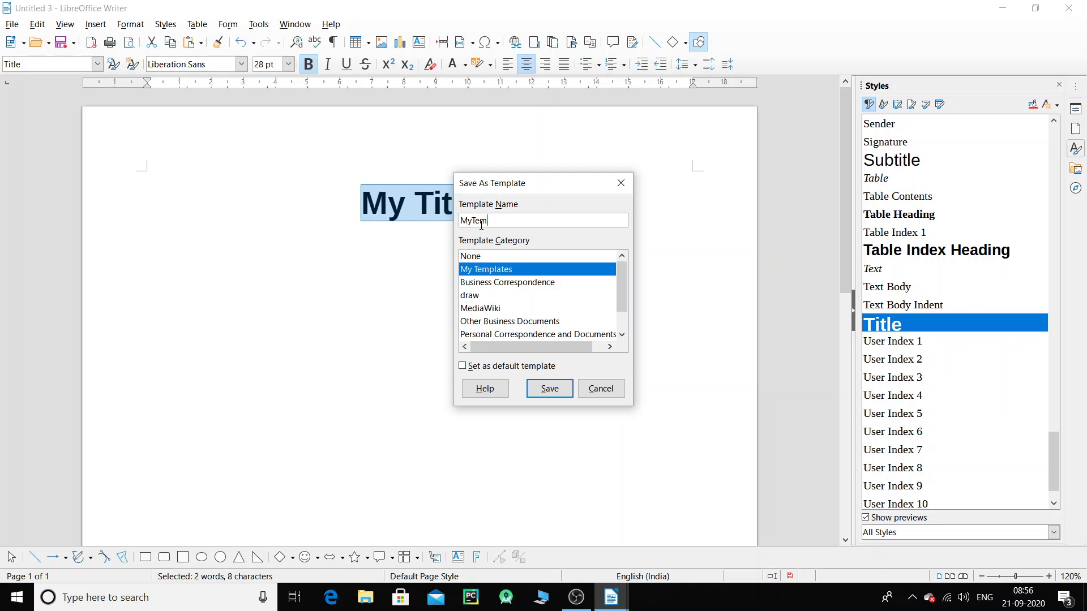
pyautogui.write('plates')
pyautogui.moveTo(537, 221); pyautogui.dragTo(459, 221)
pyautogui.click(552, 392)
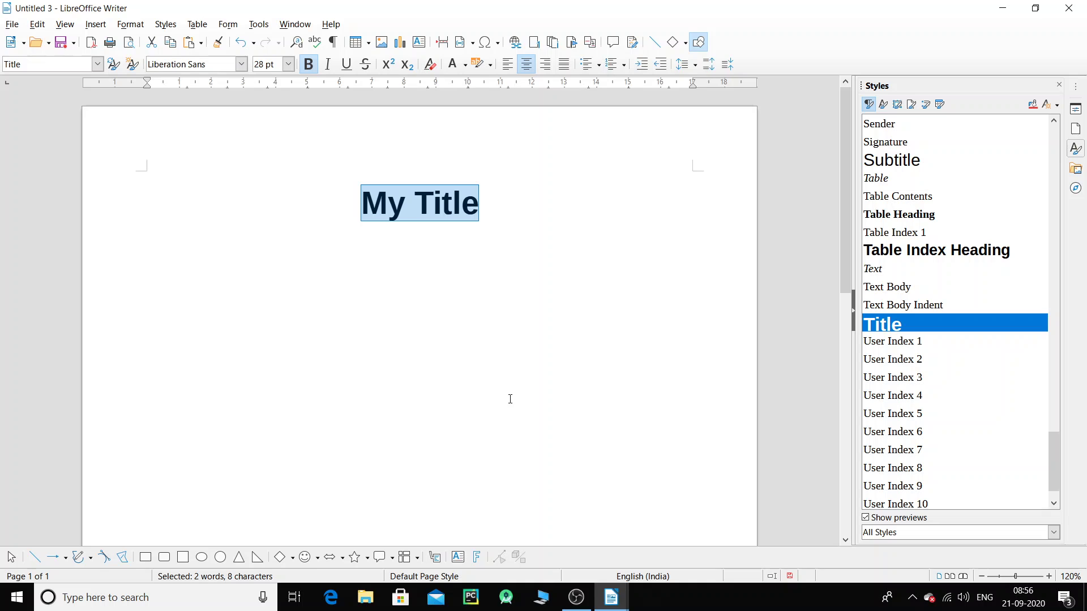
# Set the MyTemplates template in the My Templates category as the default document template.
pyautogui.click(12, 24)
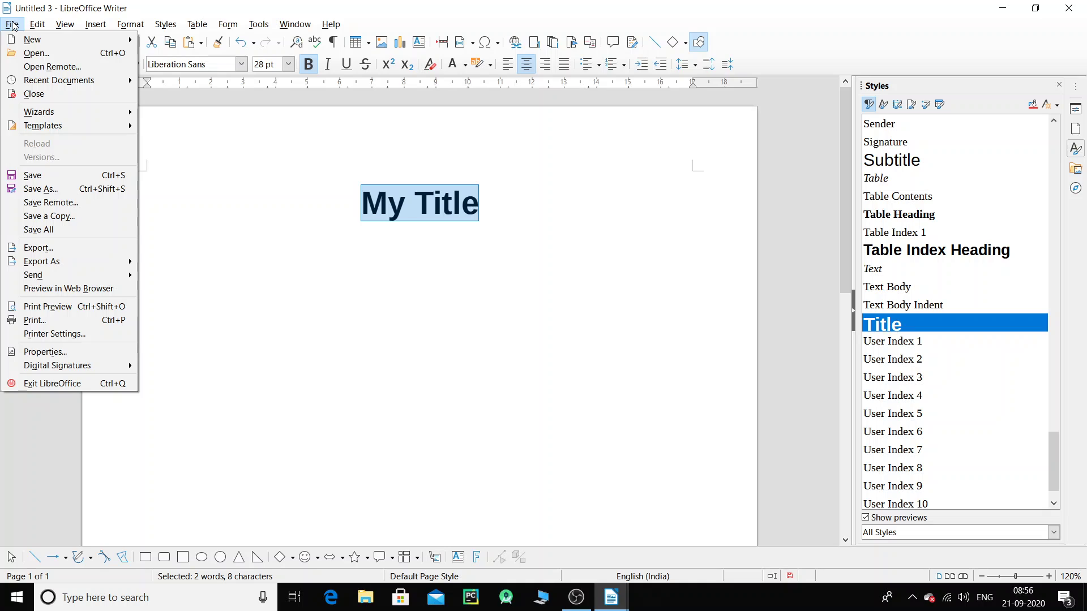
pyautogui.moveTo(78, 131)
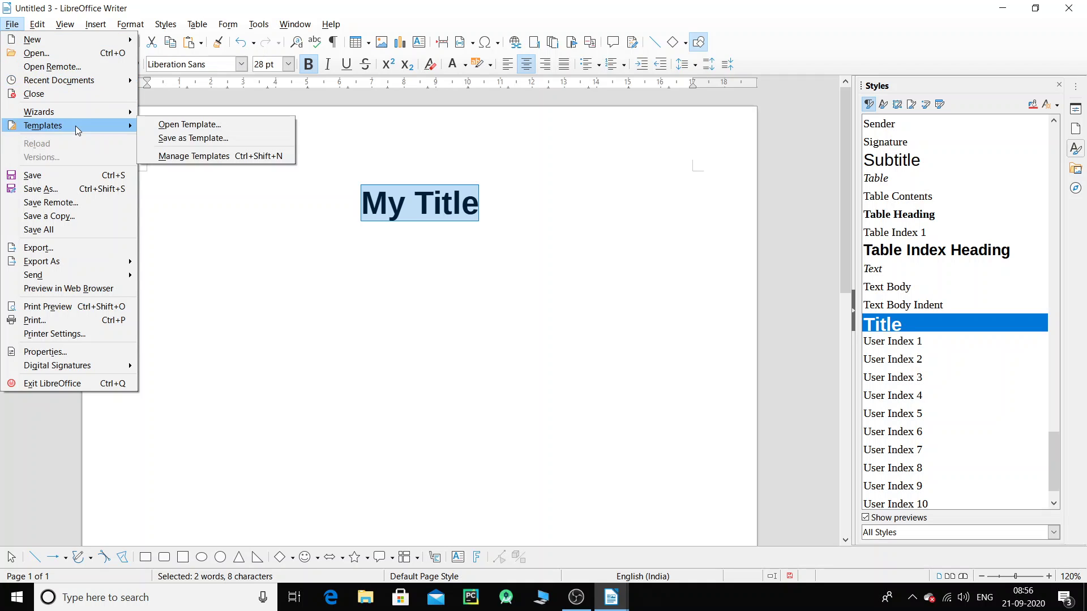
pyautogui.click(234, 154)
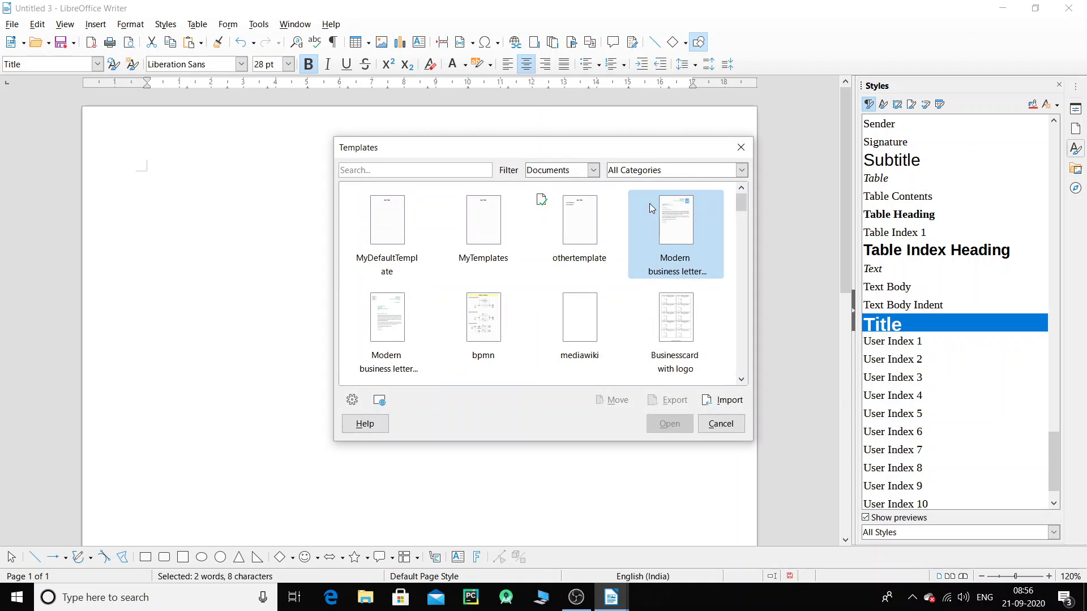
pyautogui.click(741, 170)
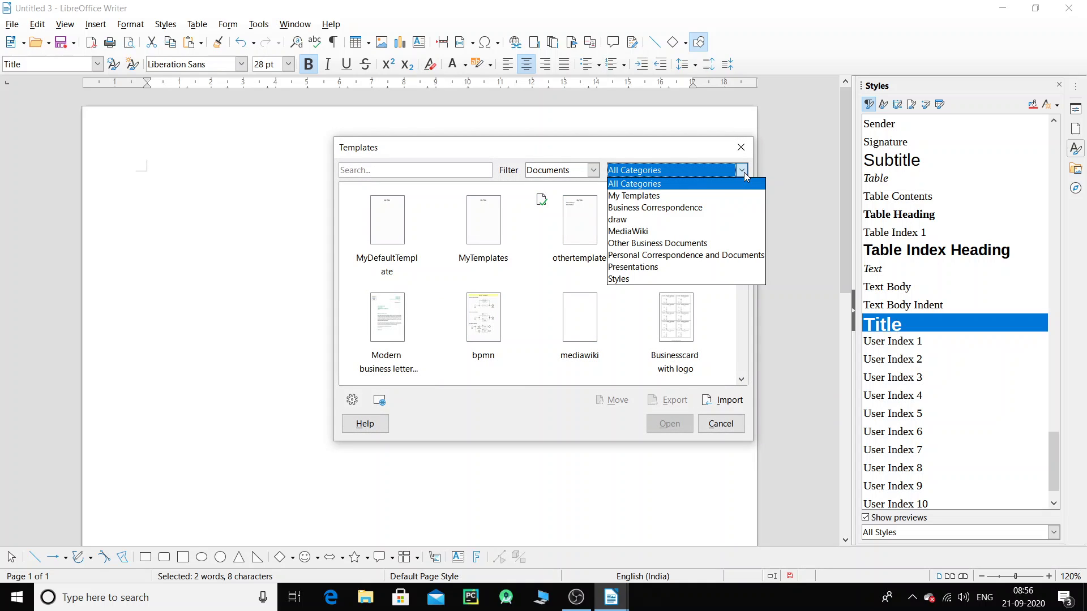
pyautogui.click(657, 196)
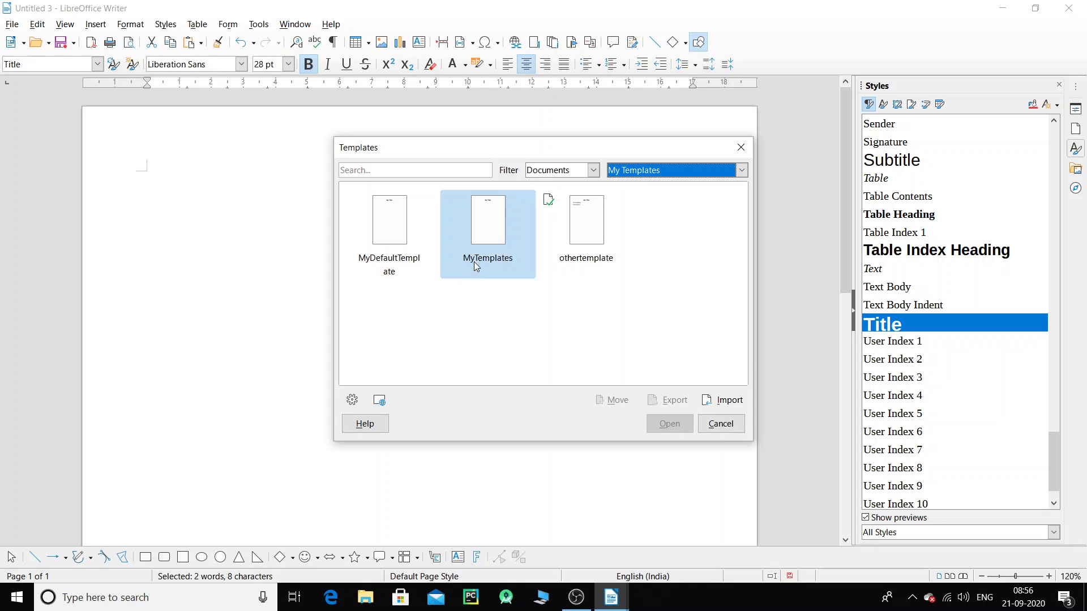
pyautogui.rightClick(490, 228)
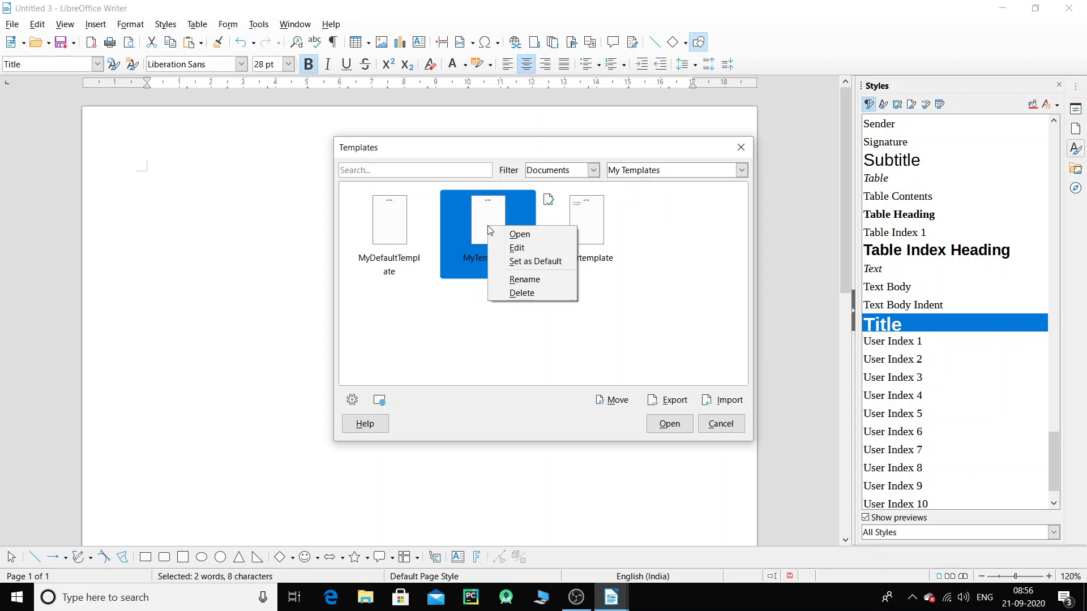
pyautogui.click(535, 264)
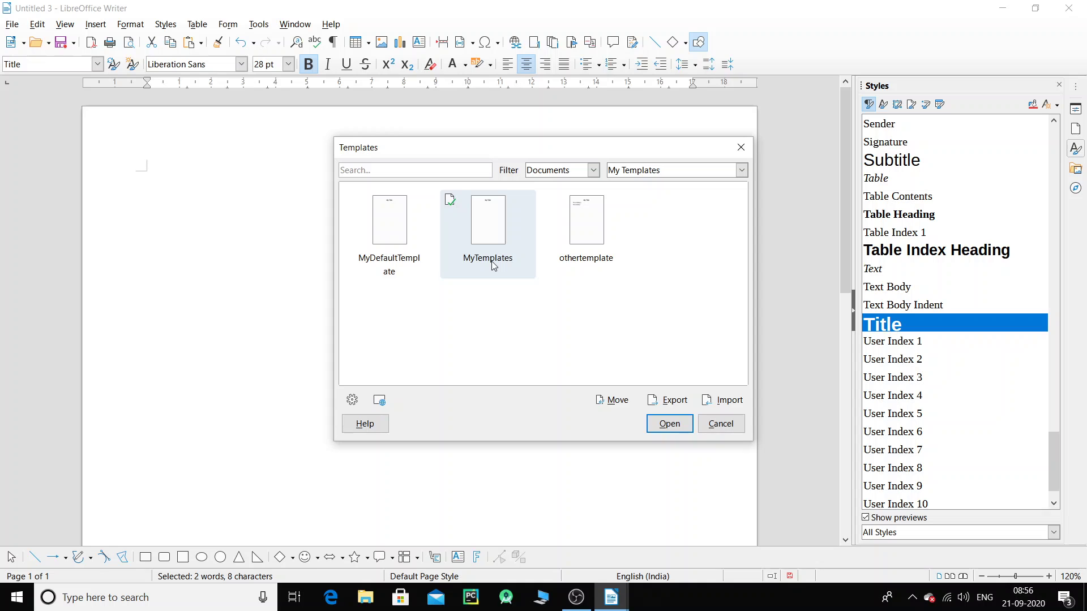
pyautogui.click(491, 260)
pyautogui.click(726, 430)
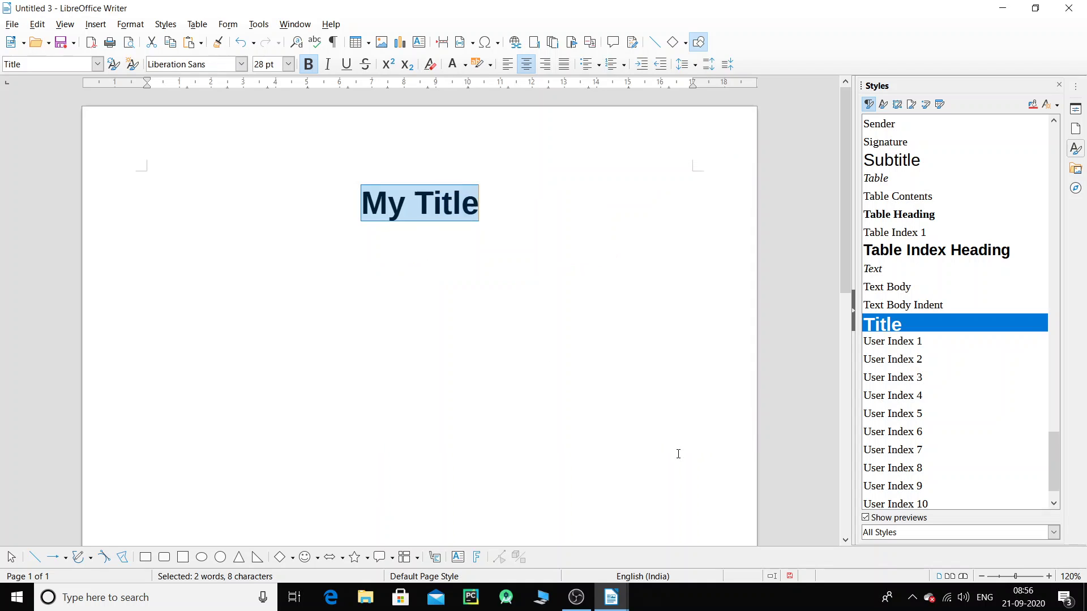
# Create a new text document based on the default template.
pyautogui.click(17, 26)
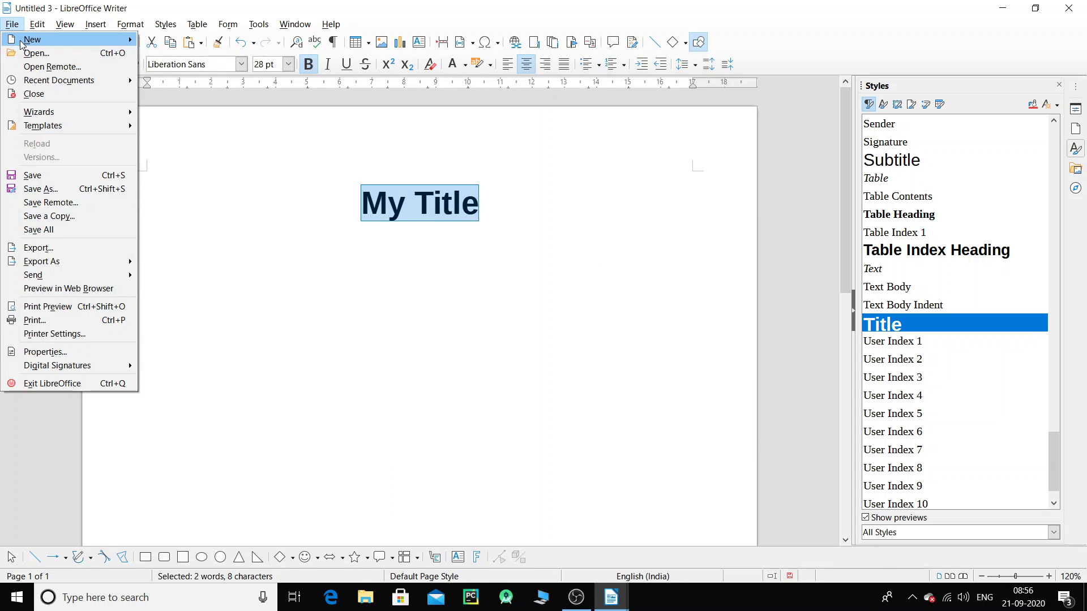
pyautogui.moveTo(34, 39)
pyautogui.click(161, 39)
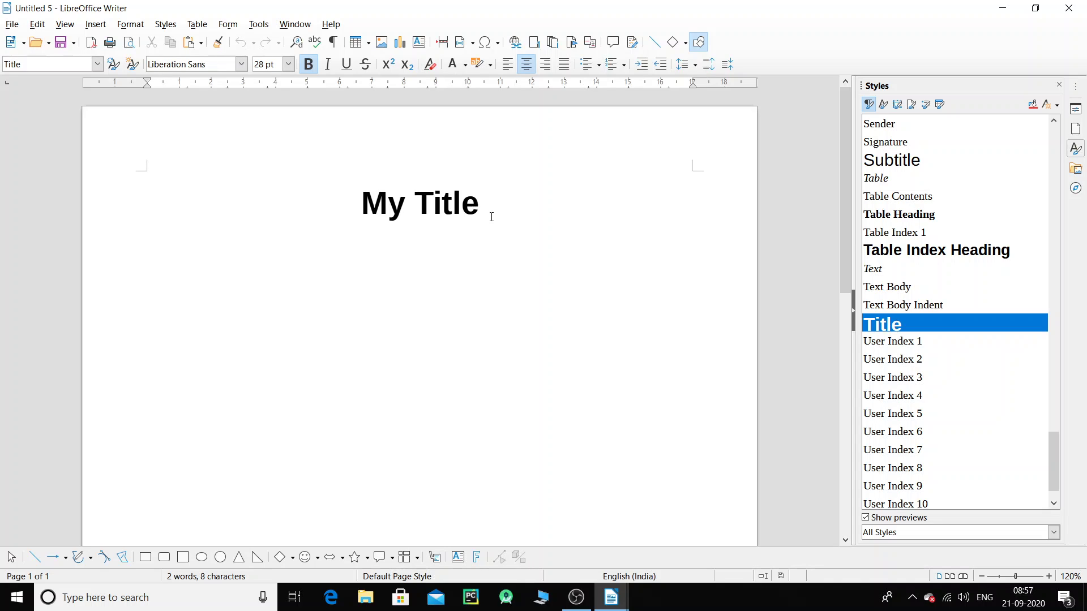
pyautogui.moveTo(489, 206); pyautogui.dragTo(332, 203)
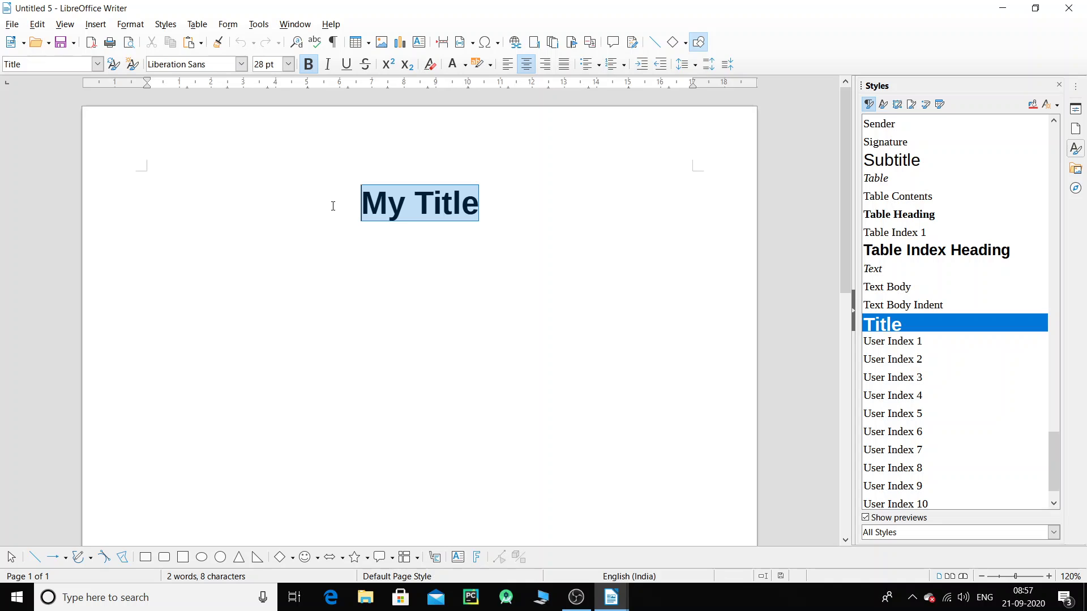
pyautogui.press('Delete')
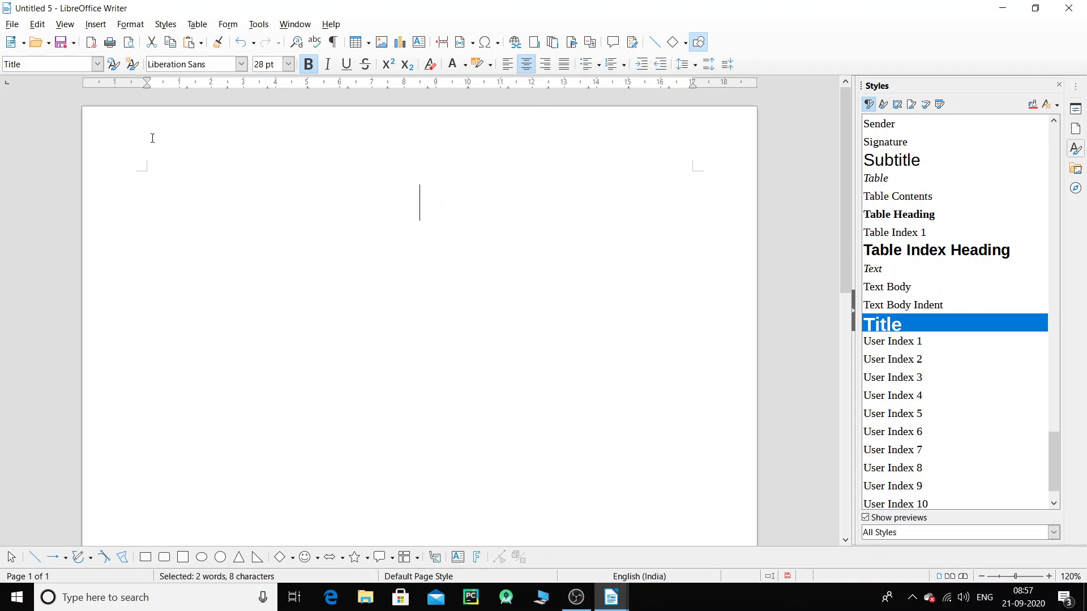
pyautogui.hotkey('ctrl', 'z')
# Change the document title to "My Book" and start a new paragraph below it.
pyautogui.click(484, 210)
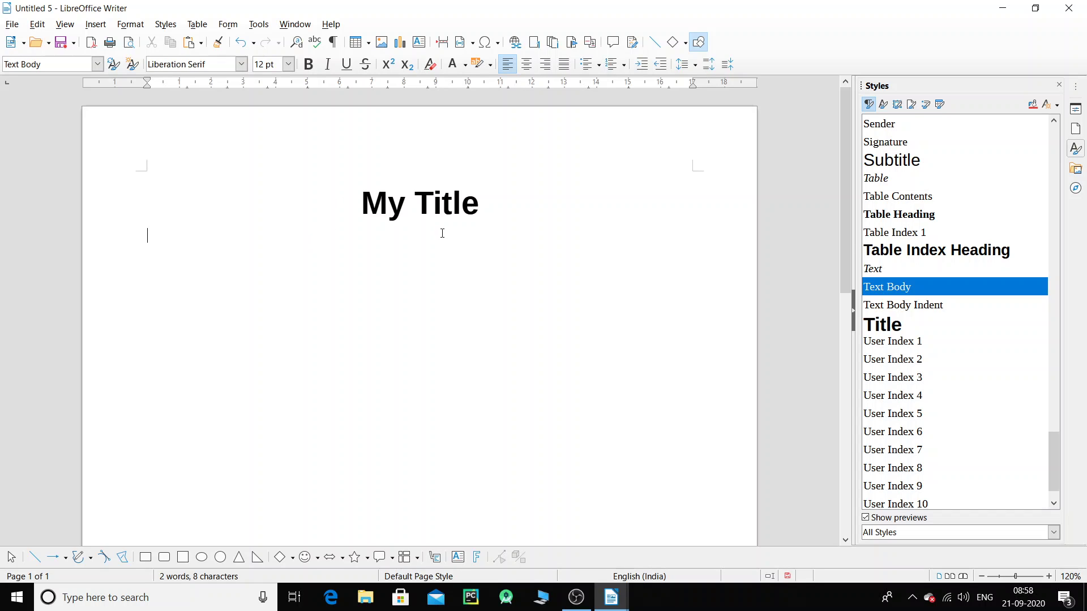
pyautogui.moveTo(485, 204); pyautogui.dragTo(417, 205)
pyautogui.write('BOO')
pyautogui.press('BackSpace')
pyautogui.press('BackSpace')
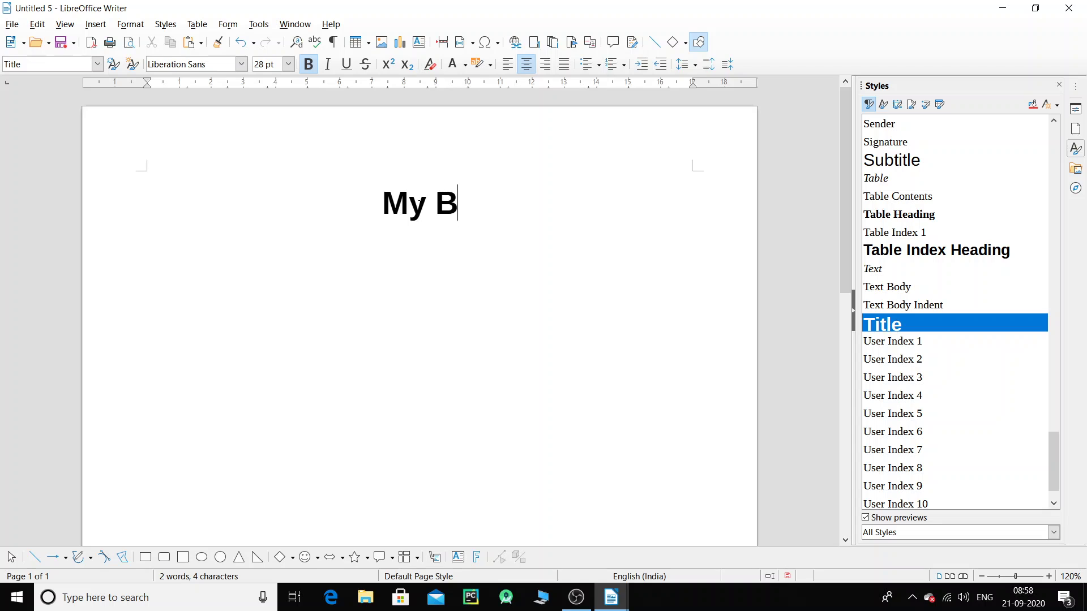
pyautogui.write('ook')
pyautogui.press('Return')
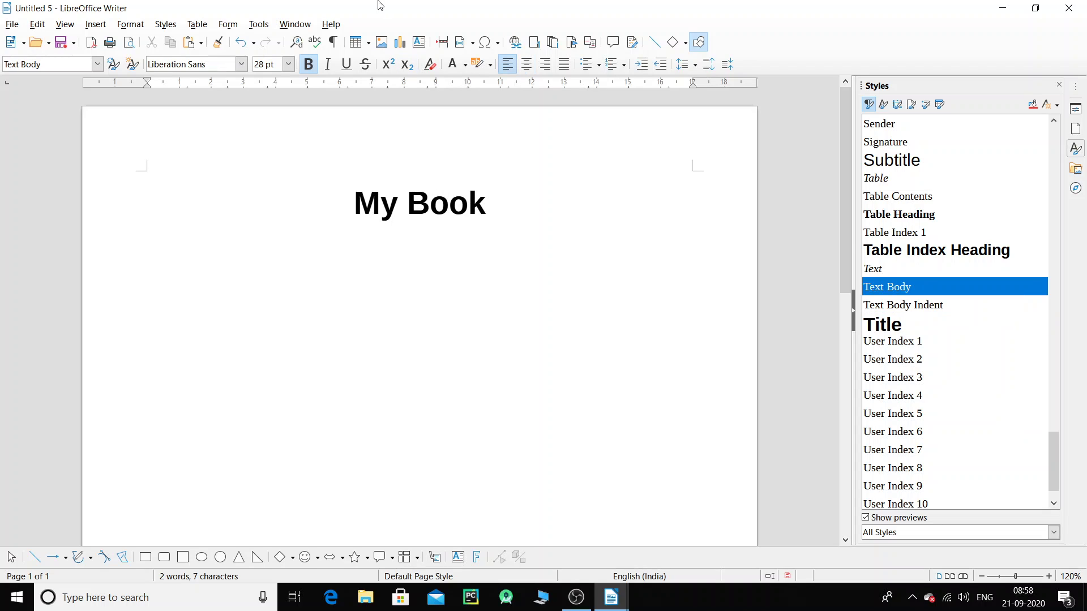
# Add the heading "Chapter 1:" below the title using the Heading 1 paragraph style.
pyautogui.click(287, 68)
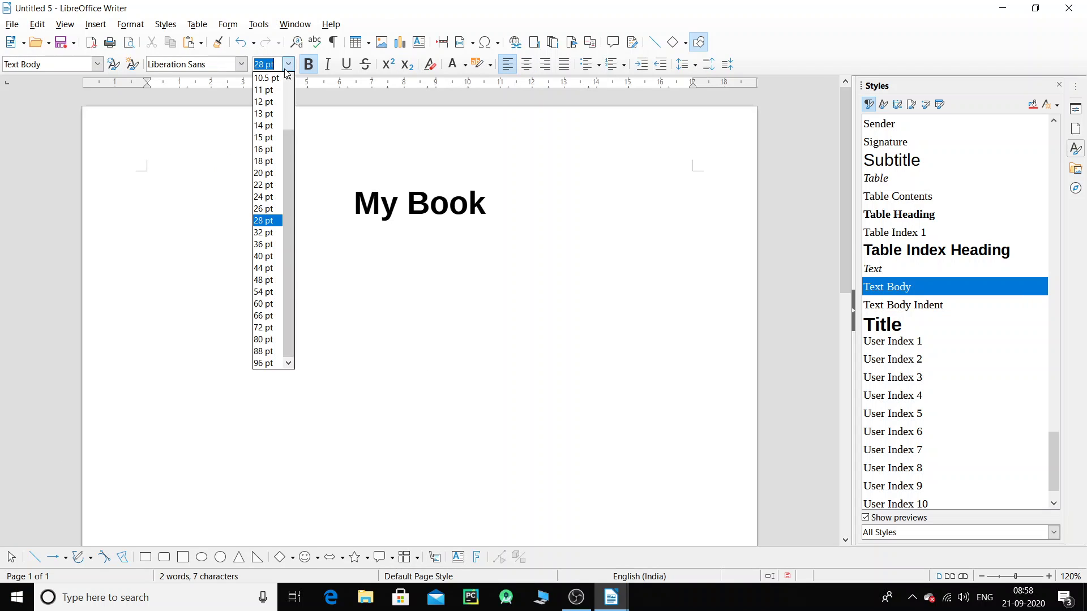
pyautogui.click(99, 67)
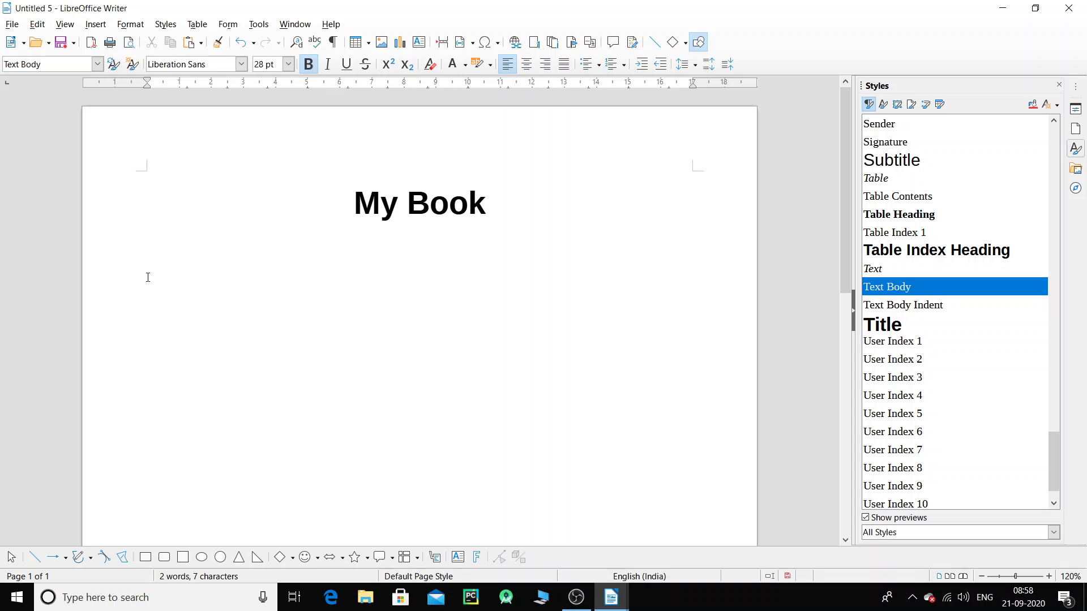
pyautogui.click(97, 64)
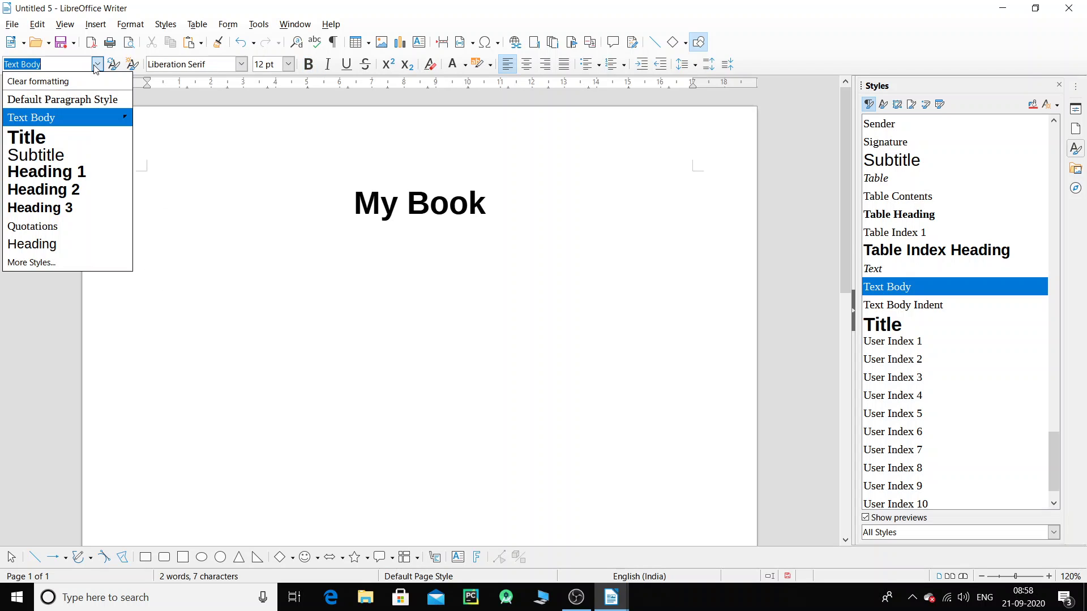
pyautogui.click(72, 178)
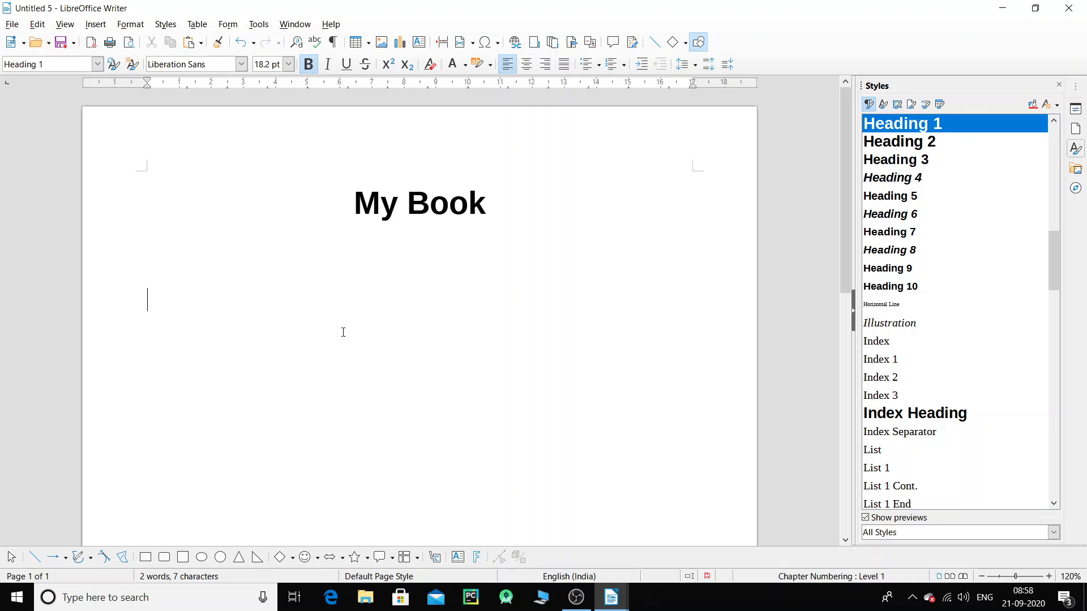
pyautogui.write('Chapter 1:')
pyautogui.press('Return')
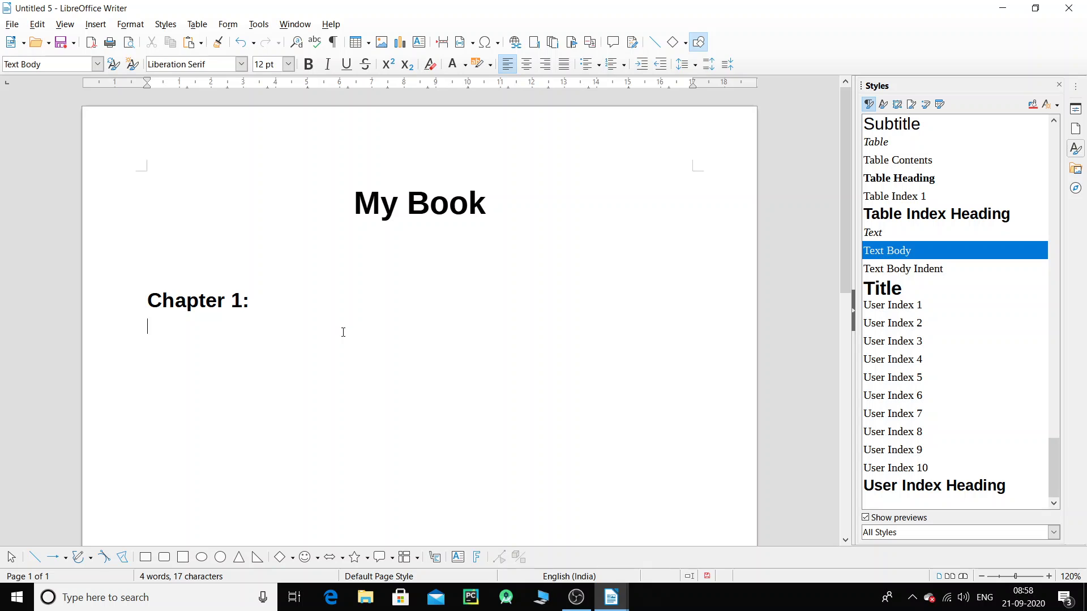
# Add the subheading "Introduction to Python" below the chapter heading using the Heading 2 paragraph style.
pyautogui.click(100, 64)
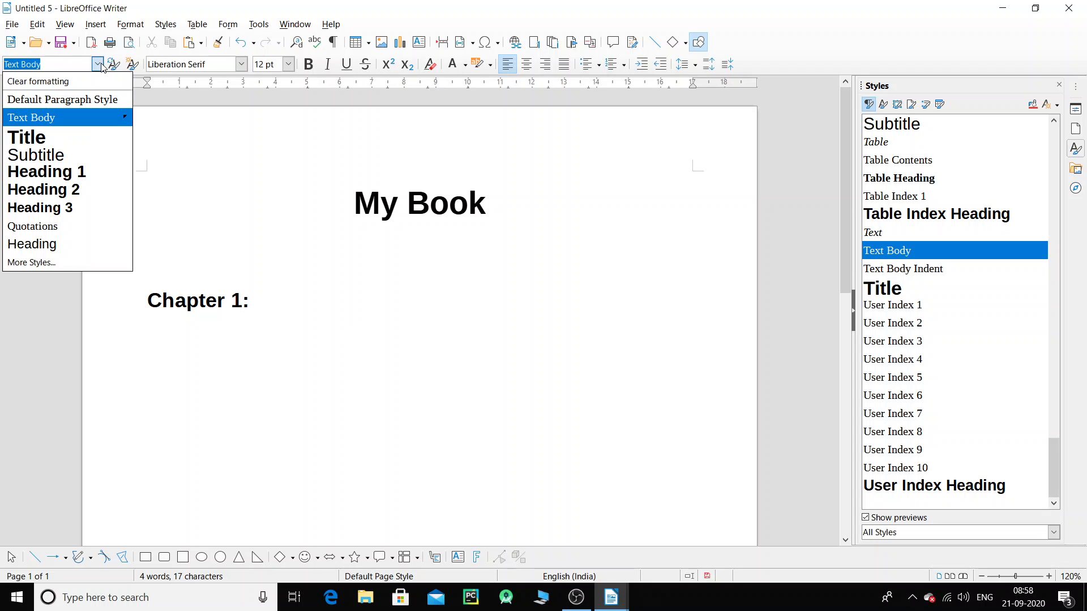
pyautogui.click(68, 190)
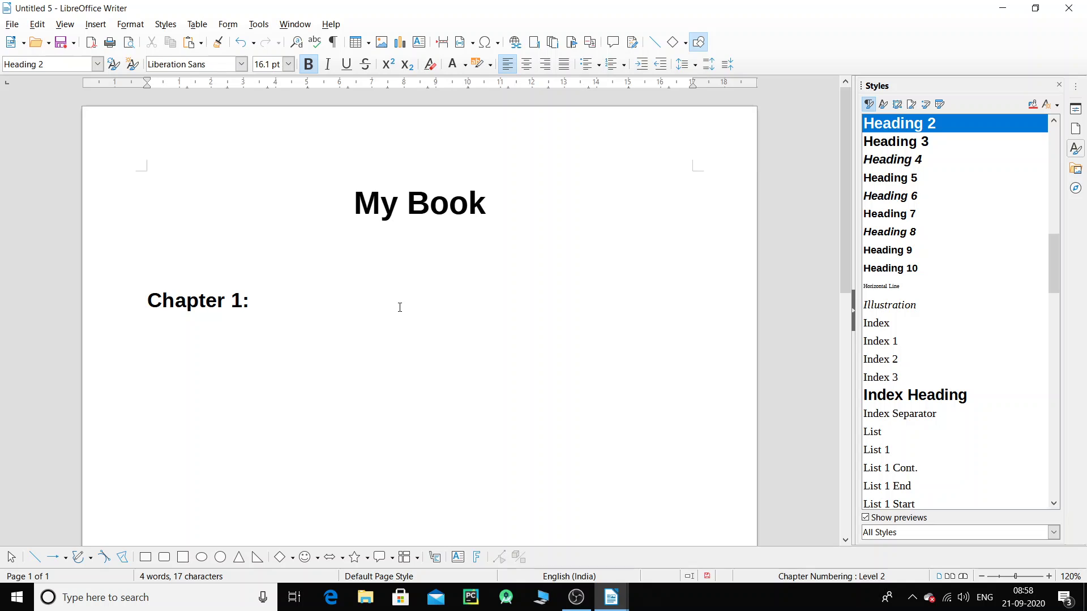
pyautogui.write('Introdu')
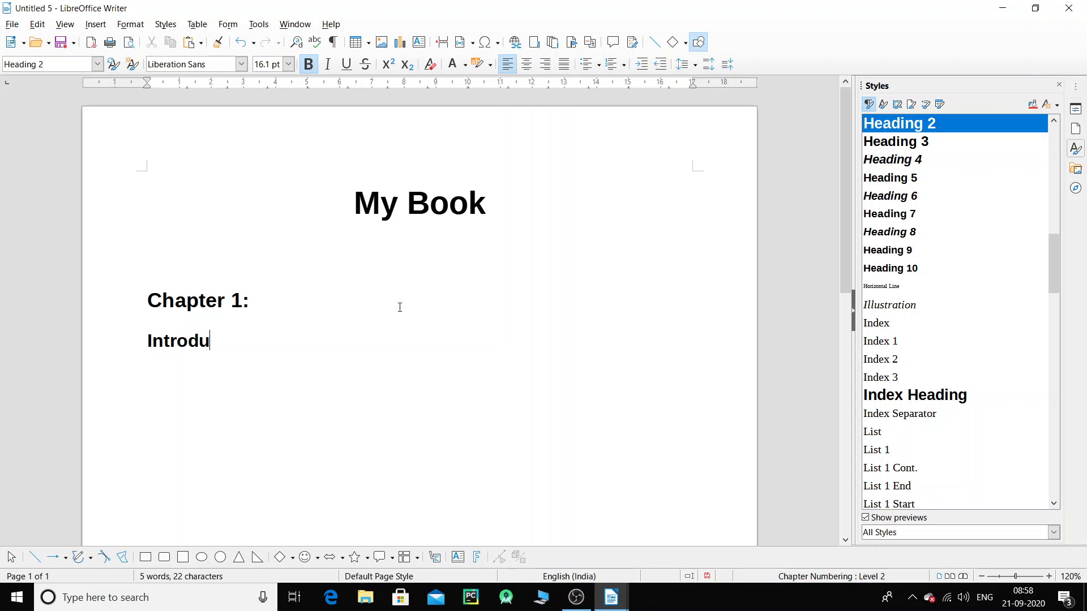
pyautogui.write('ction to P')
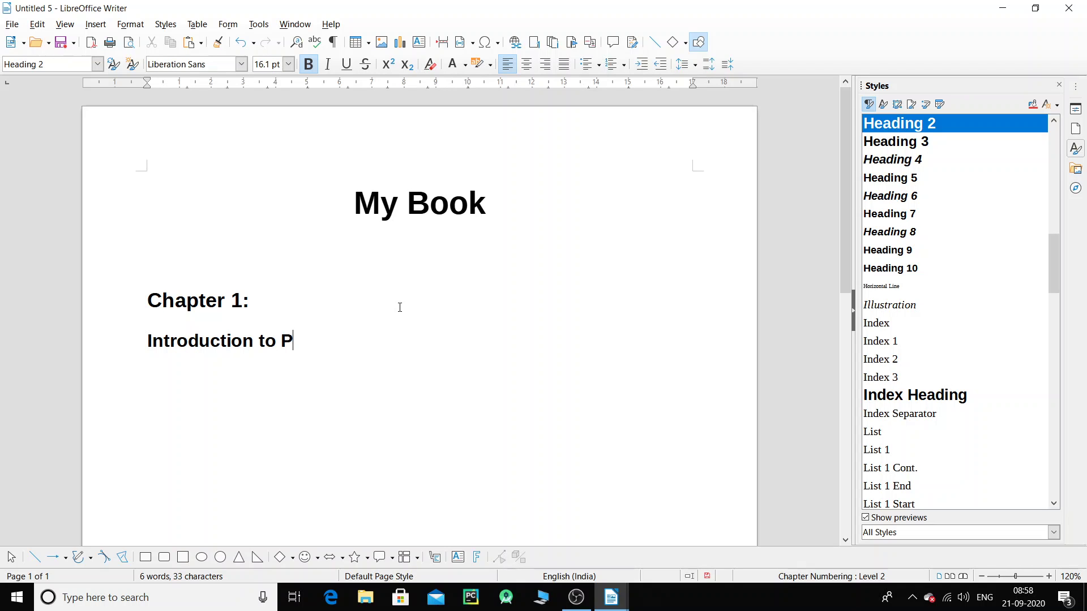
pyautogui.write('ython')
pyautogui.press('Return')
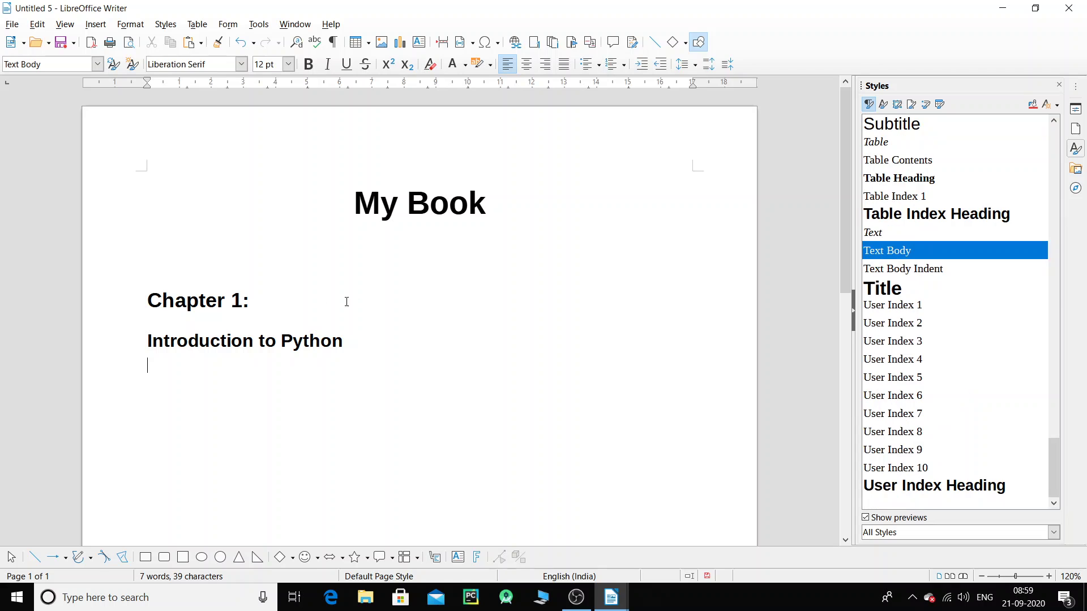
# Check which paragraph styles are applied to the "Chapter 1:" and "Introduction to Python" headings.
pyautogui.click(97, 64)
pyautogui.press('Escape')
pyautogui.click(186, 300)
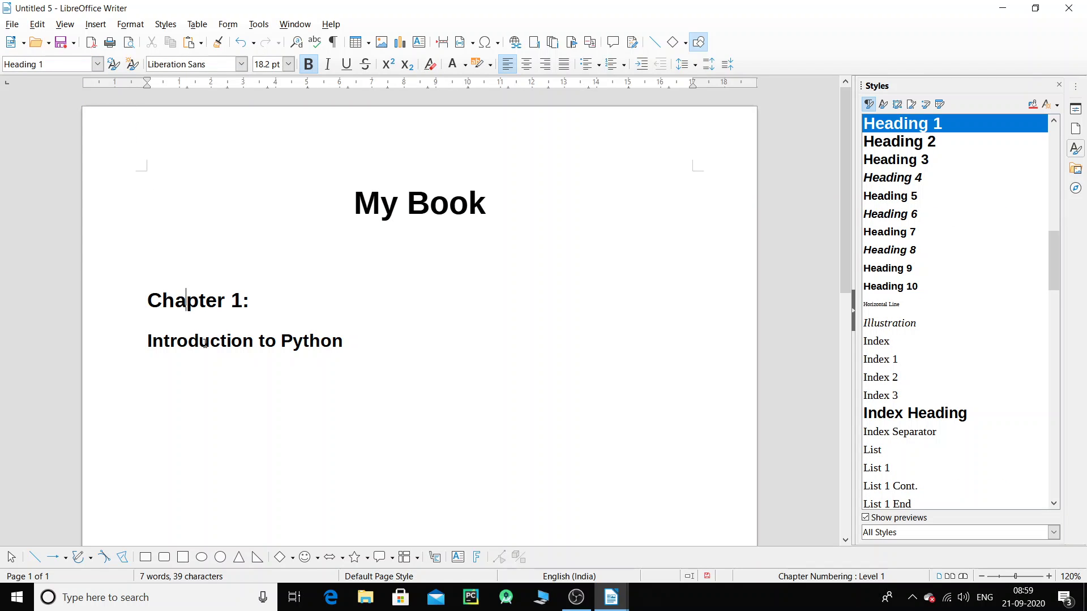
pyautogui.click(200, 341)
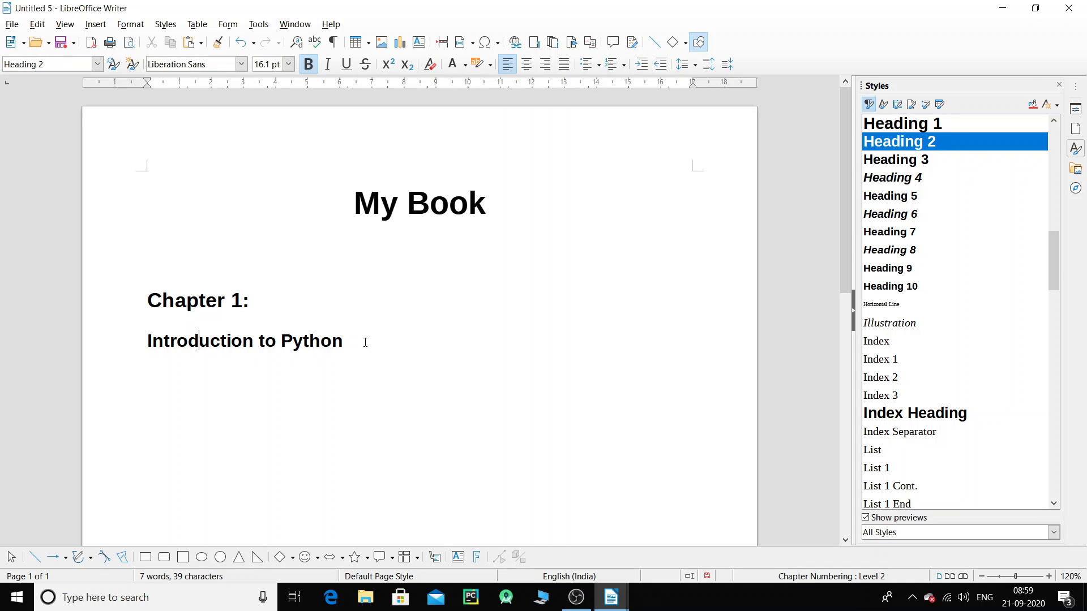
# Copy the "Chapter 1:" and "Introduction to Python" headings and paste the copy below the originals, leaving blank space between them.
pyautogui.moveTo(365, 343); pyautogui.dragTo(136, 303)
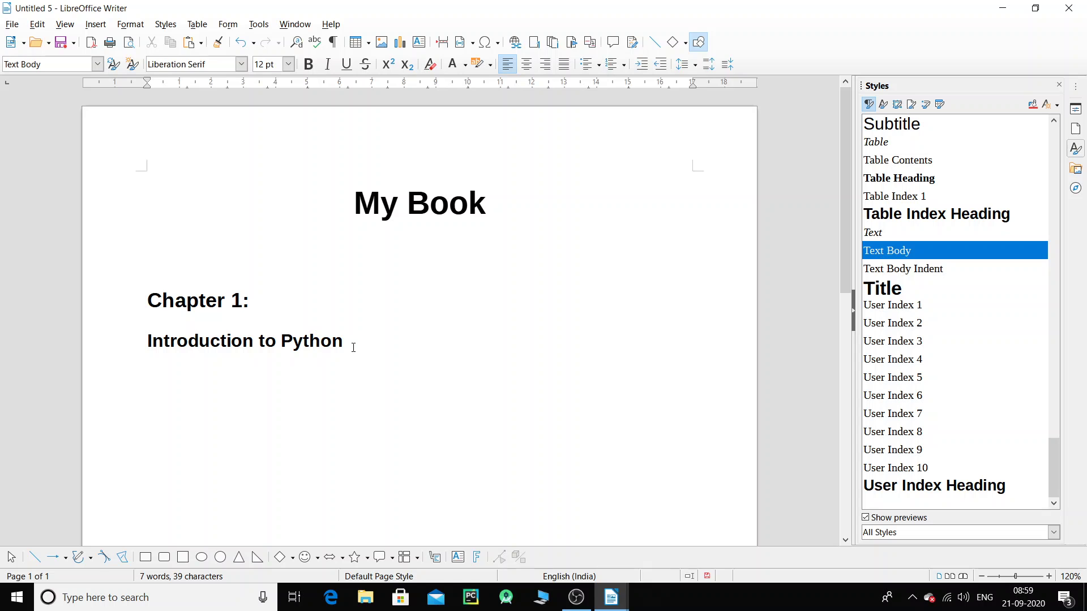
pyautogui.moveTo(338, 340); pyautogui.dragTo(150, 286)
pyautogui.hotkey('ctrl', 'c')
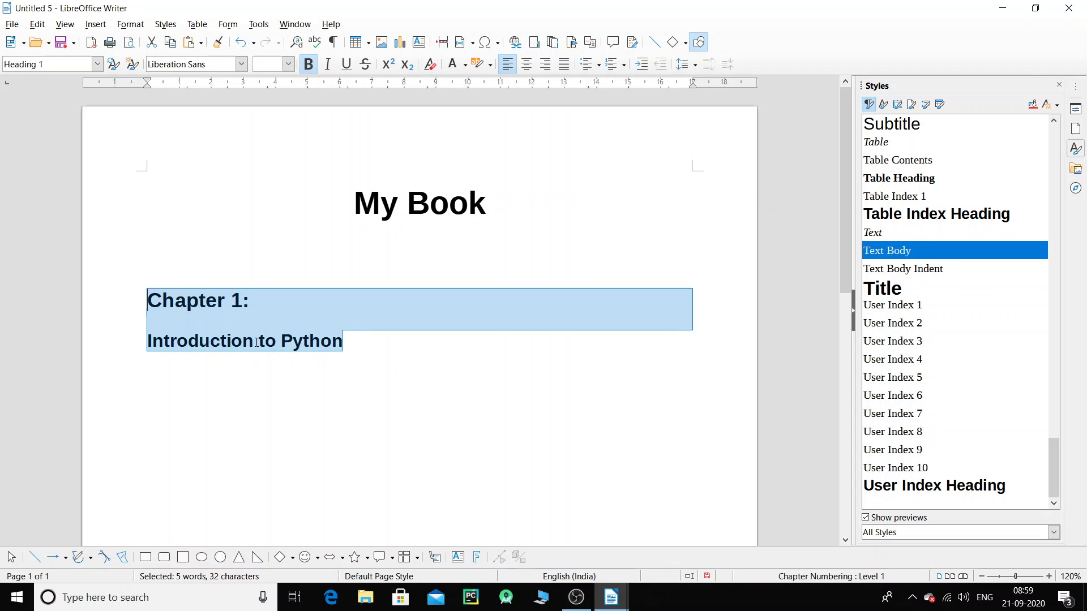
pyautogui.click(366, 341)
pyautogui.hotkey('shift', 'Return')
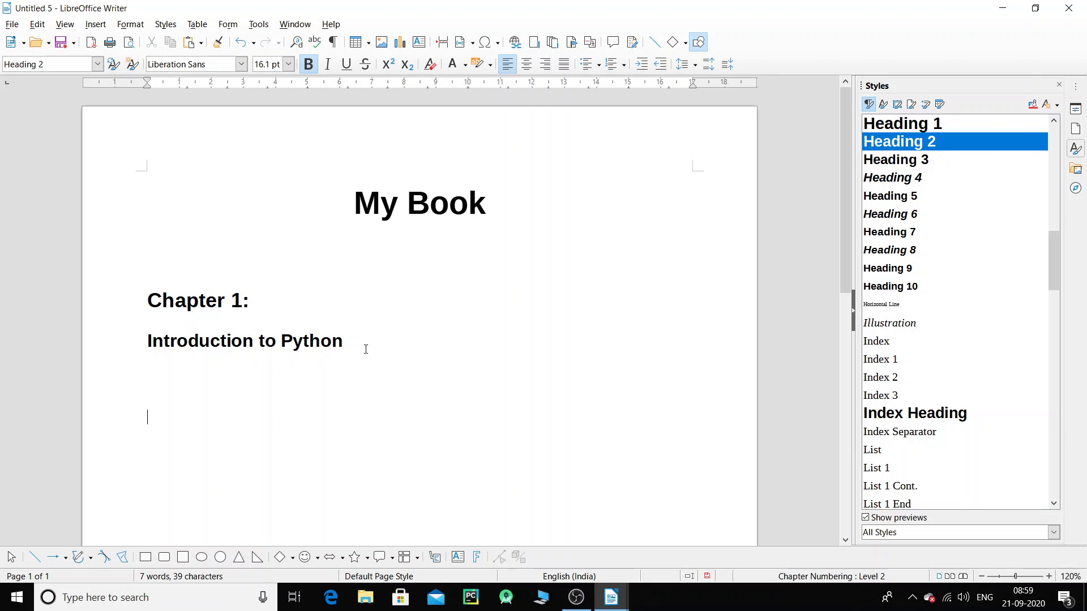
pyautogui.hotkey('ctrl', 'v')
# Change the pasted headings to "Chapter 2:" and "Data types in Python".
pyautogui.click(243, 432)
pyautogui.press('BackSpace')
pyautogui.write('2')
pyautogui.moveTo(343, 476); pyautogui.dragTo(147, 475)
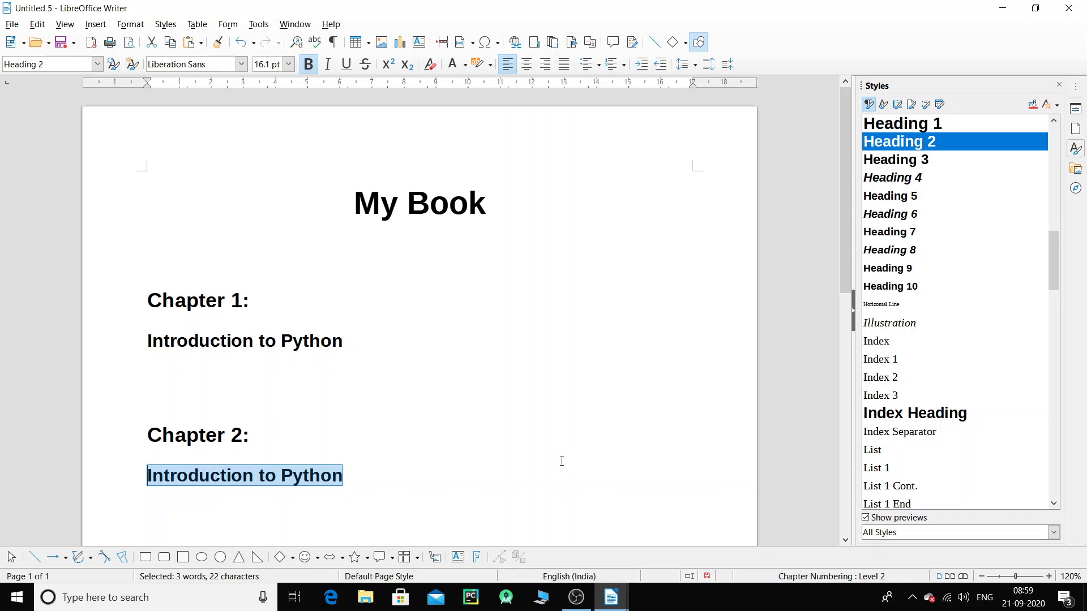
pyautogui.write('Data types in Python')
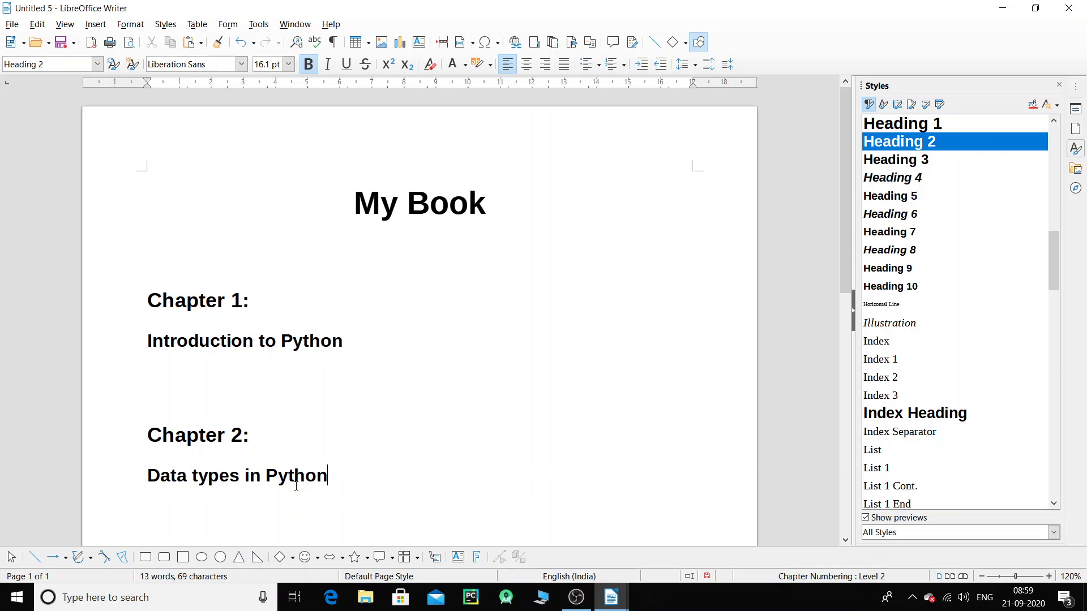
# Add an empty paragraph between the "My Book" title and the "Chapter 1:" heading.
pyautogui.click(175, 257)
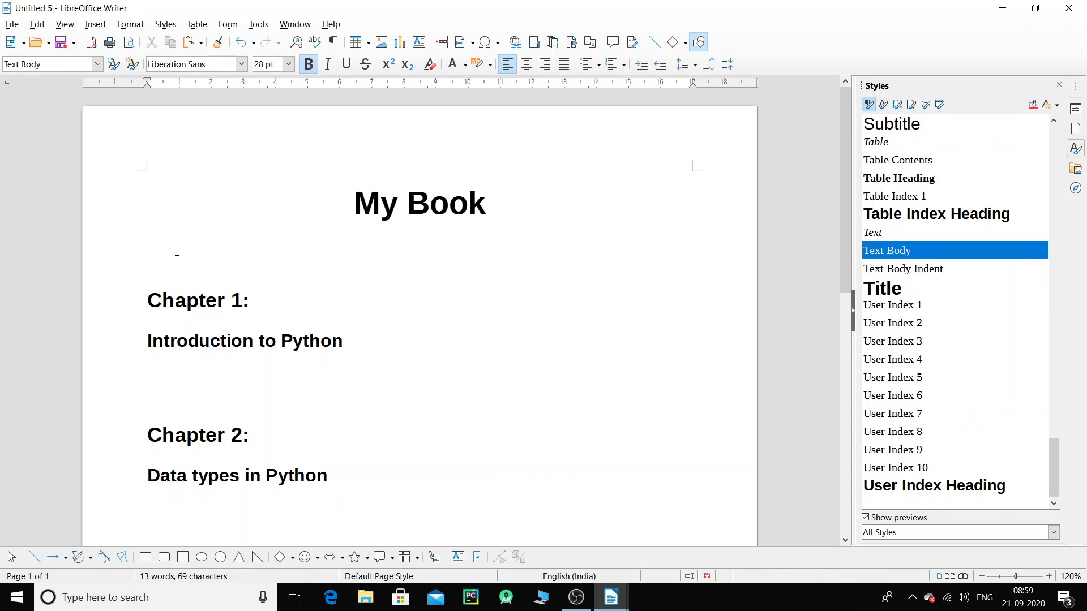
pyautogui.press('Return')
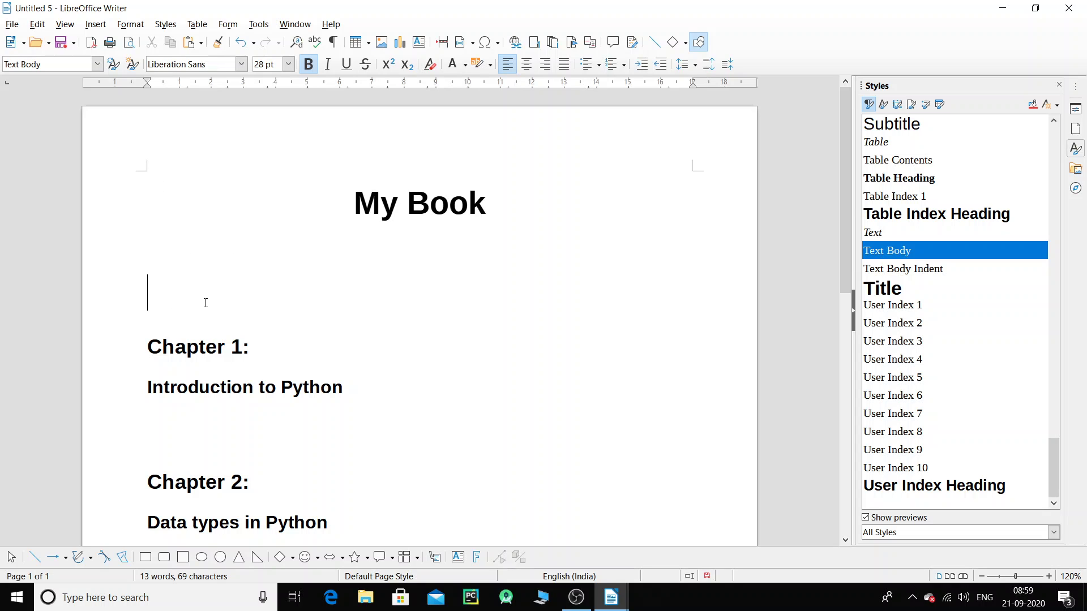
# Insert a table of contents for the entire document in the new empty paragraph above "Chapter 1:", keeping the default settings.
pyautogui.click(94, 24)
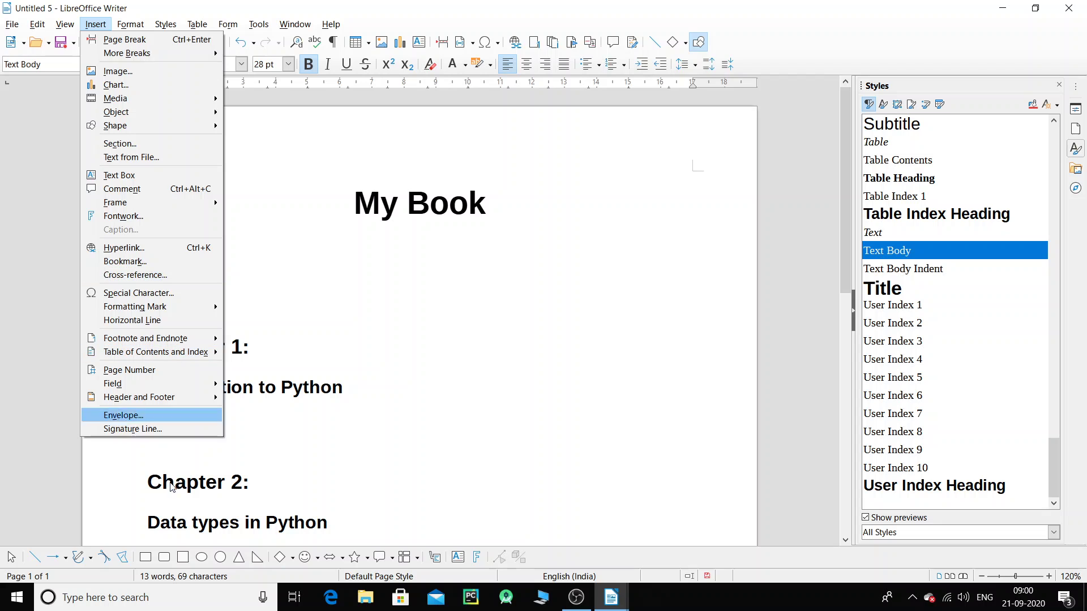
pyautogui.moveTo(198, 352)
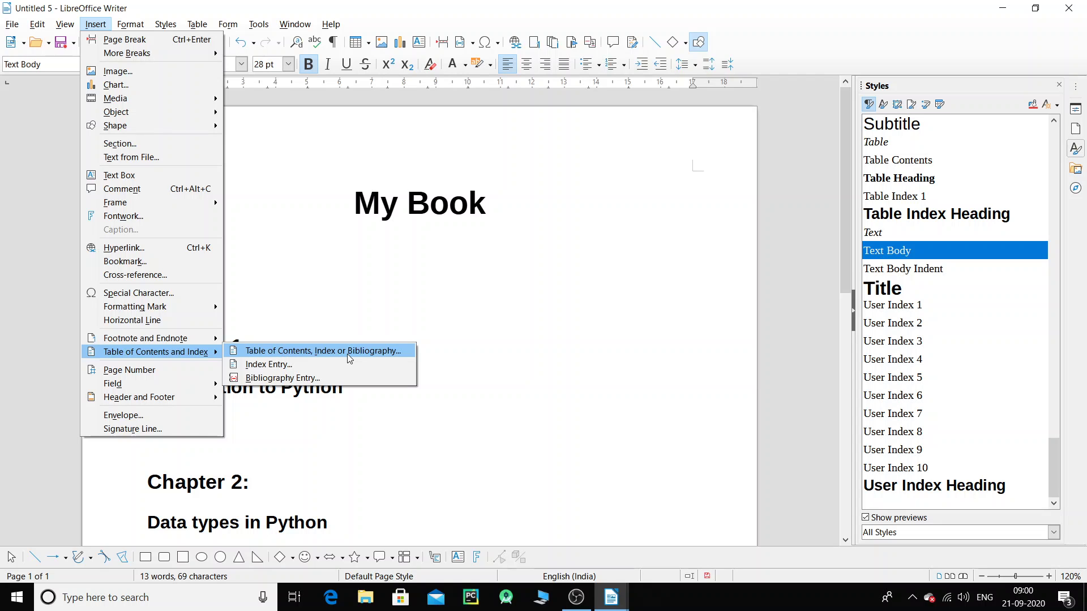
pyautogui.click(418, 393)
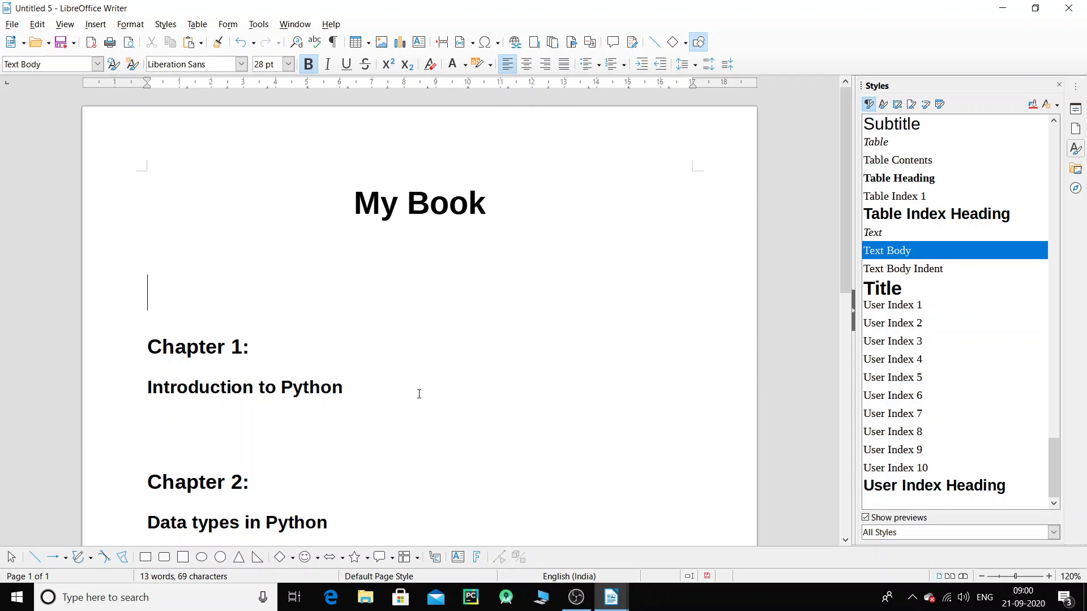
pyautogui.click(96, 25)
pyautogui.moveTo(193, 353)
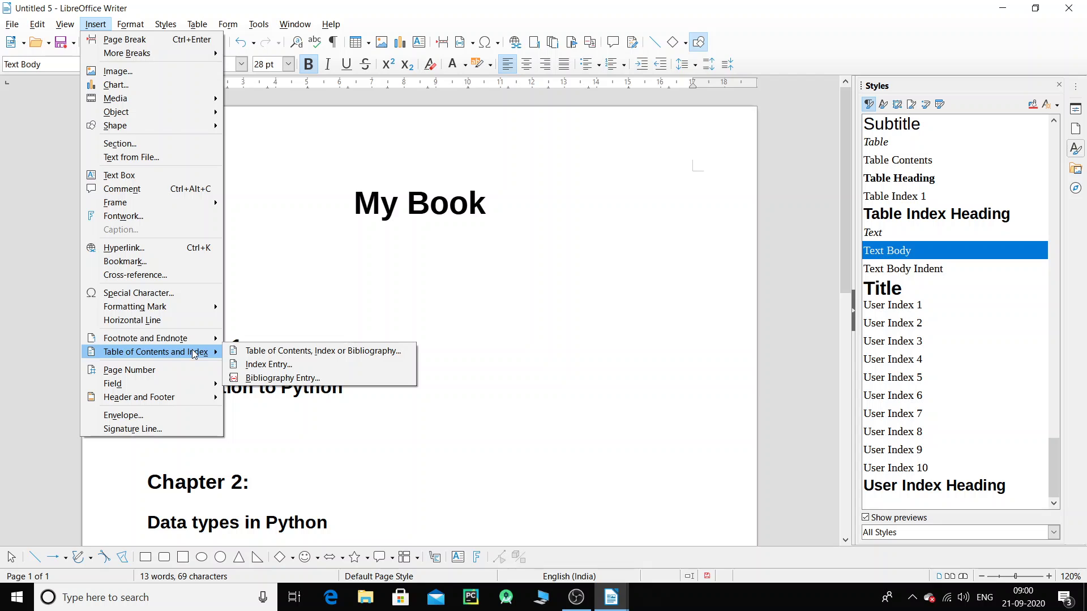
pyautogui.click(294, 352)
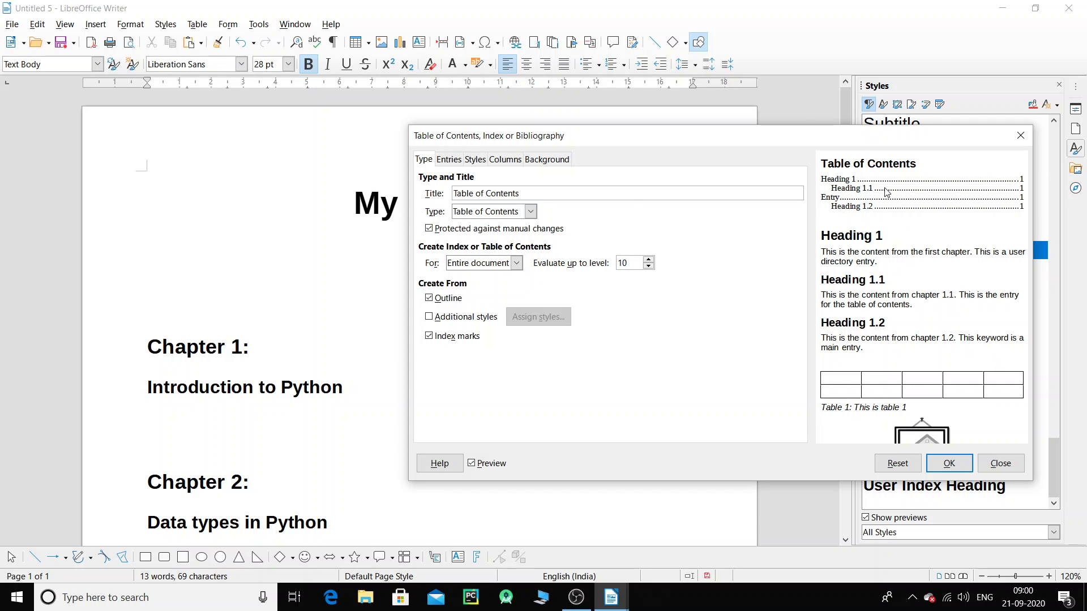
pyautogui.moveTo(847, 145); pyautogui.dragTo(682, 117)
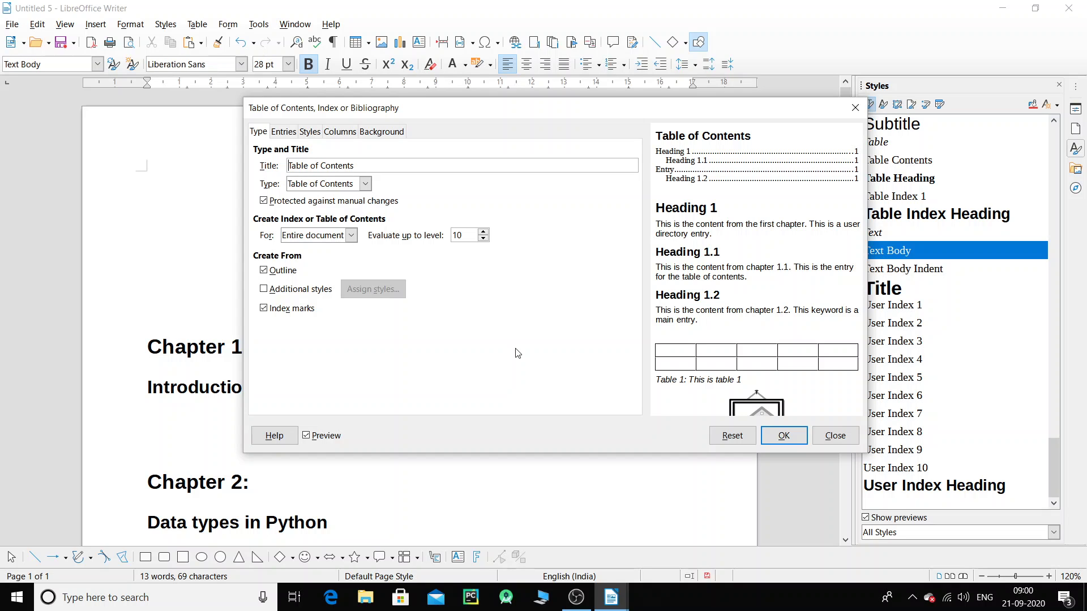
pyautogui.click(784, 436)
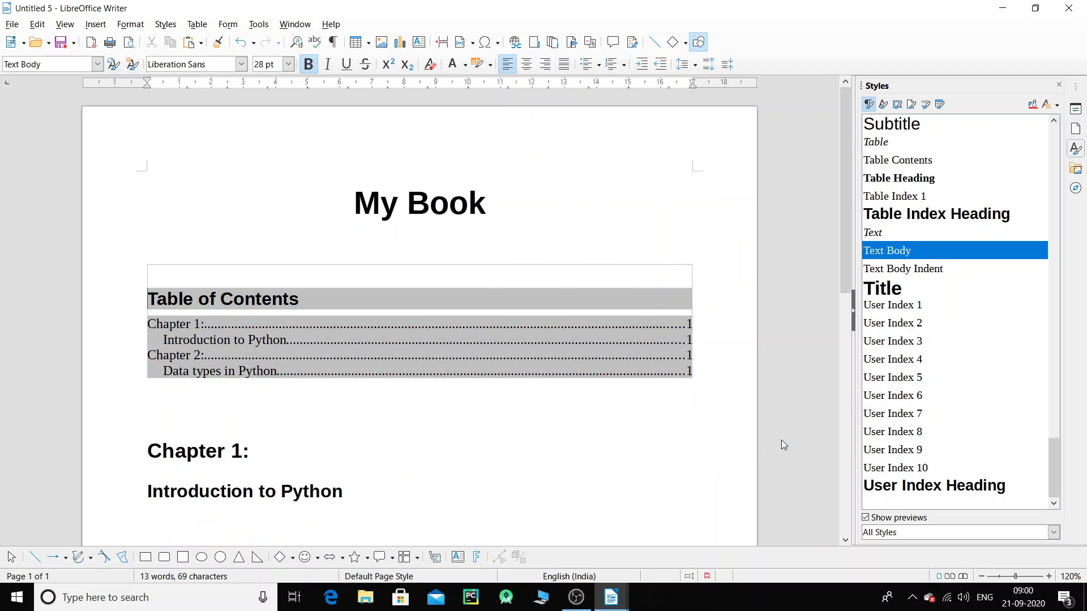
# Compare the entries in the table of contents with the chapter headings and subheadings in the document.
pyautogui.scroll(-3, 409, 436)
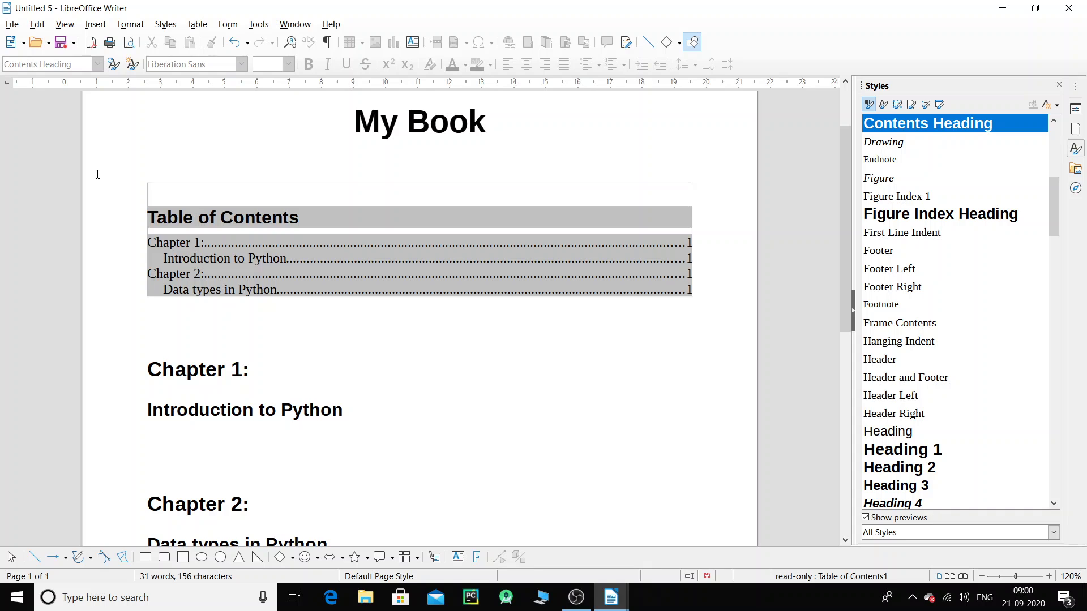
pyautogui.click(308, 320)
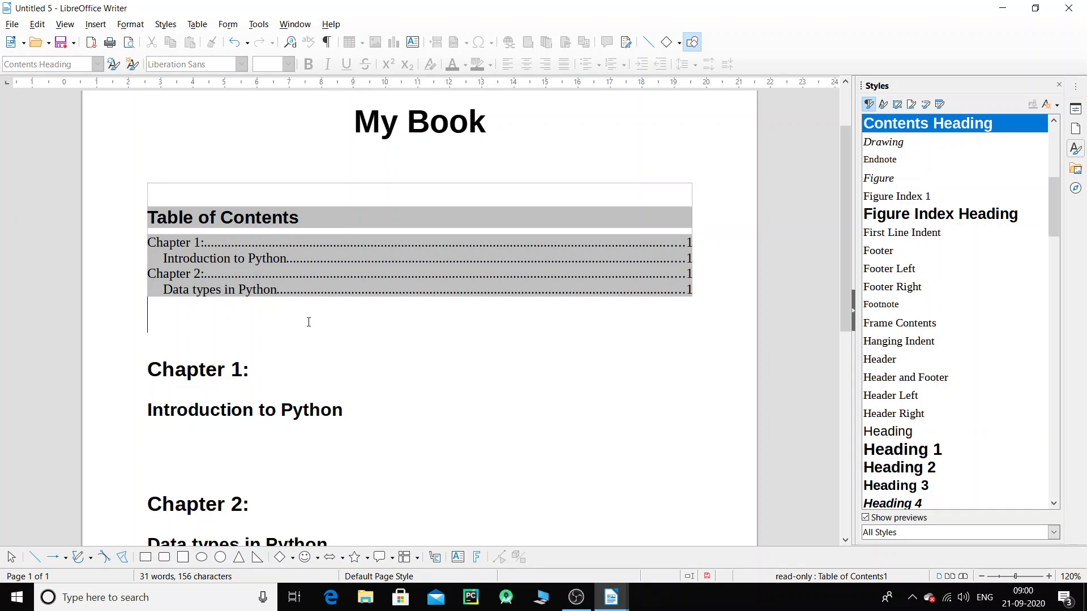
pyautogui.click(204, 243)
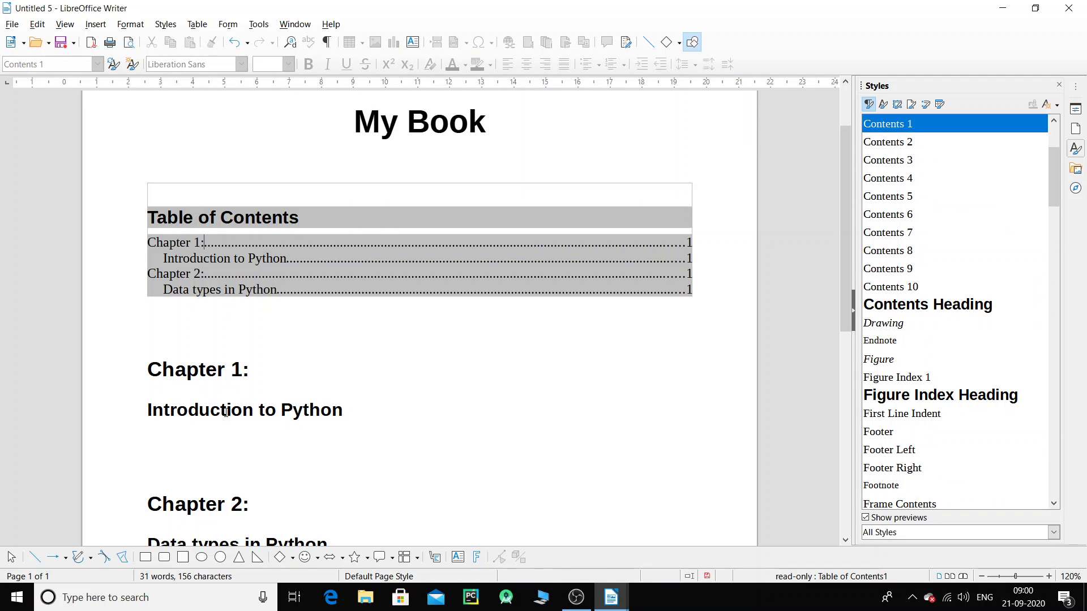
pyautogui.scroll(-3, 265, 434)
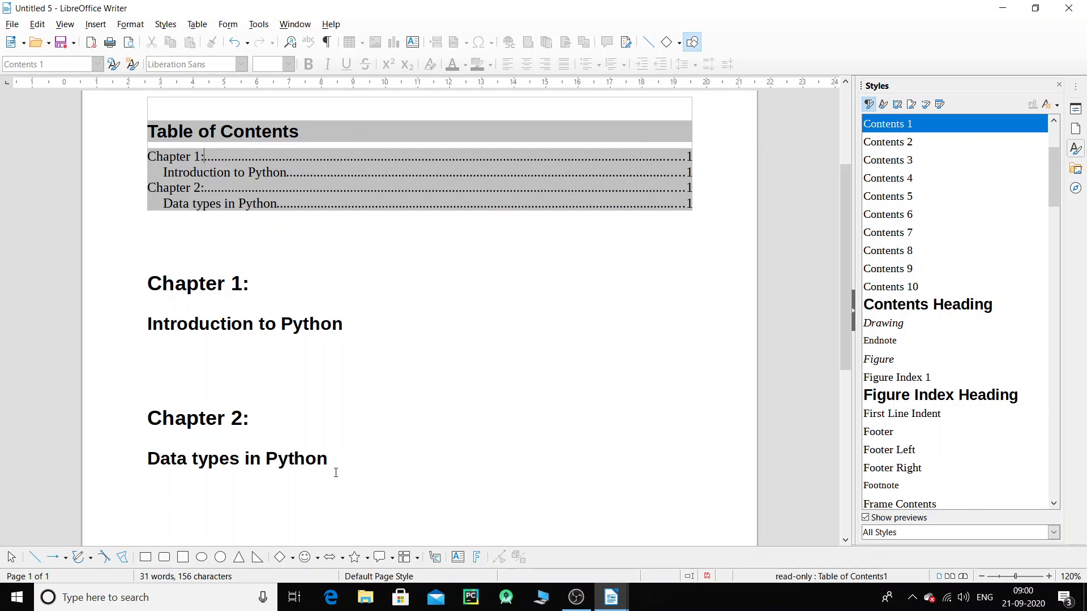
pyautogui.scroll(3, 337, 473)
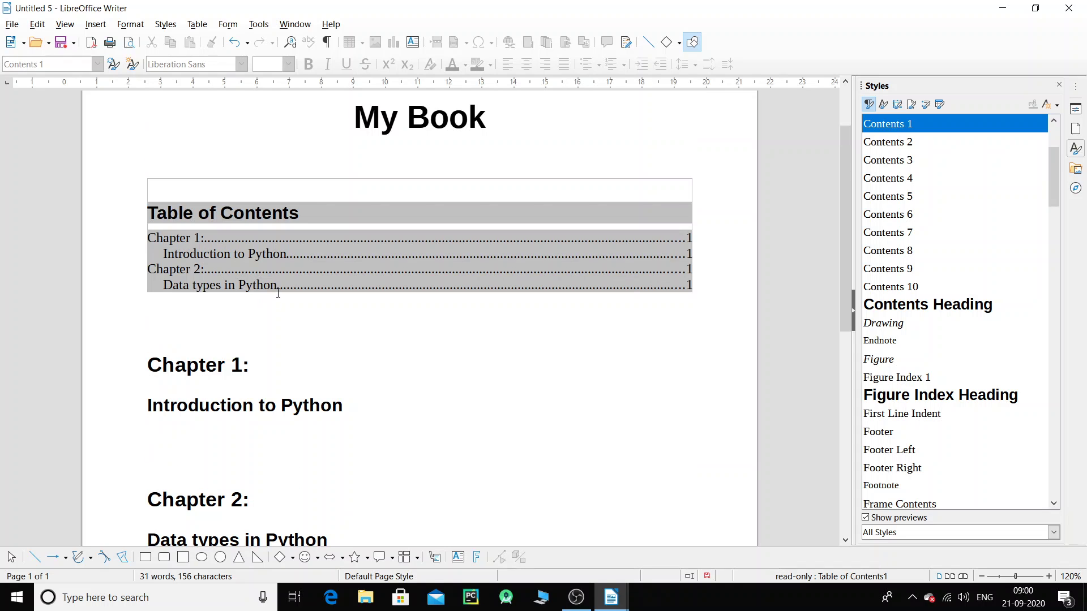
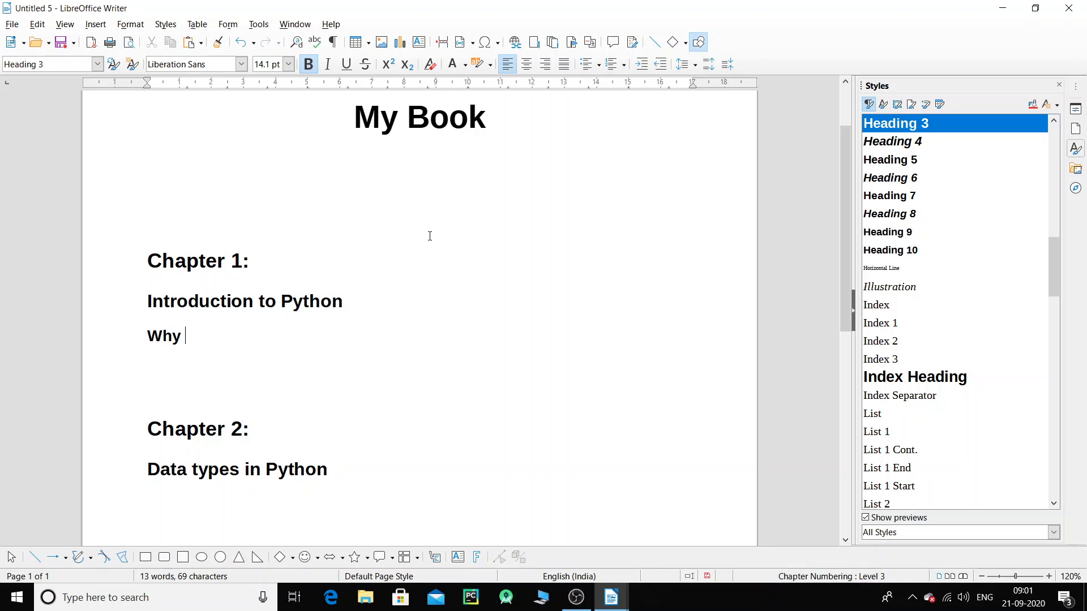
# Complete the Heading 3 line below "Introduction to Python" so that it reads "Why Python?".
pyautogui.press('BackSpace')
pyautogui.write('Python')
pyautogui.scroll(-1, 268, 296)
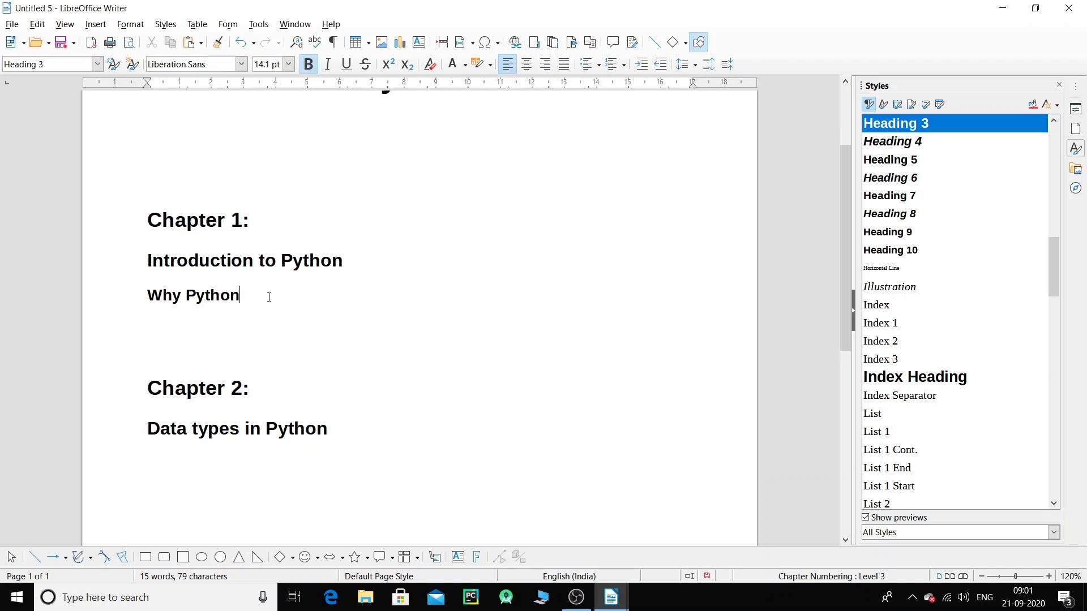
pyautogui.write('?')
# Start a new paragraph below "Data types in Python" and apply the Heading 3 paragraph style to it.
pyautogui.click(338, 430)
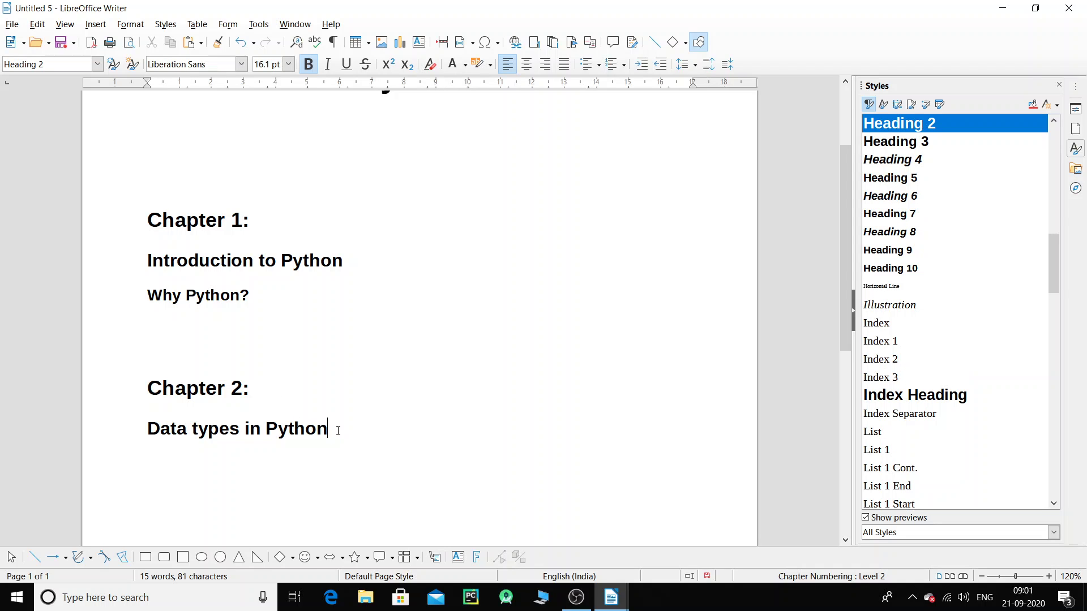
pyautogui.press('Return')
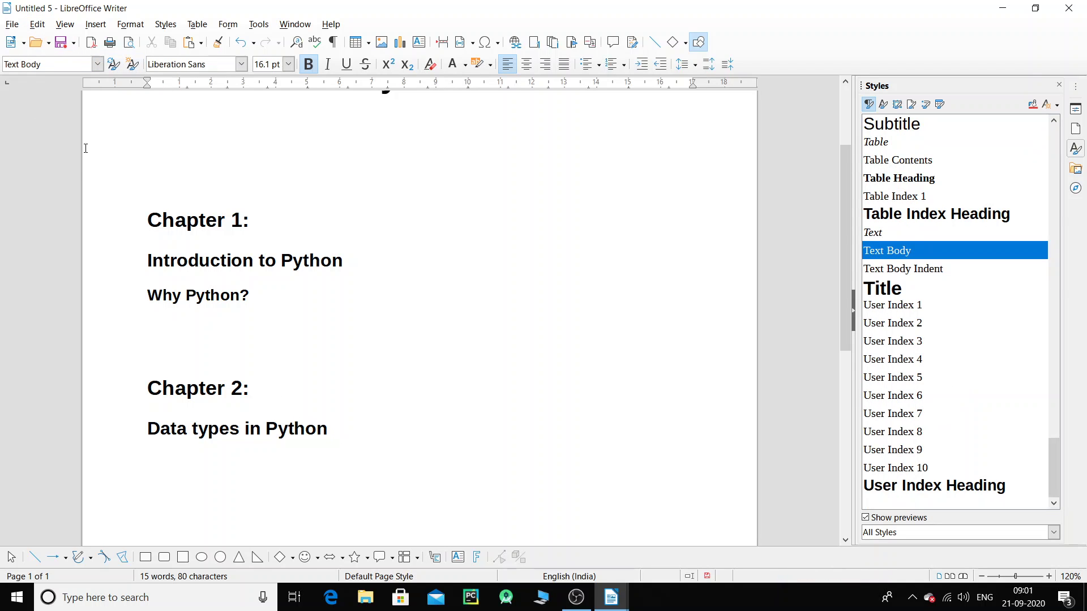
pyautogui.click(98, 64)
pyautogui.click(91, 202)
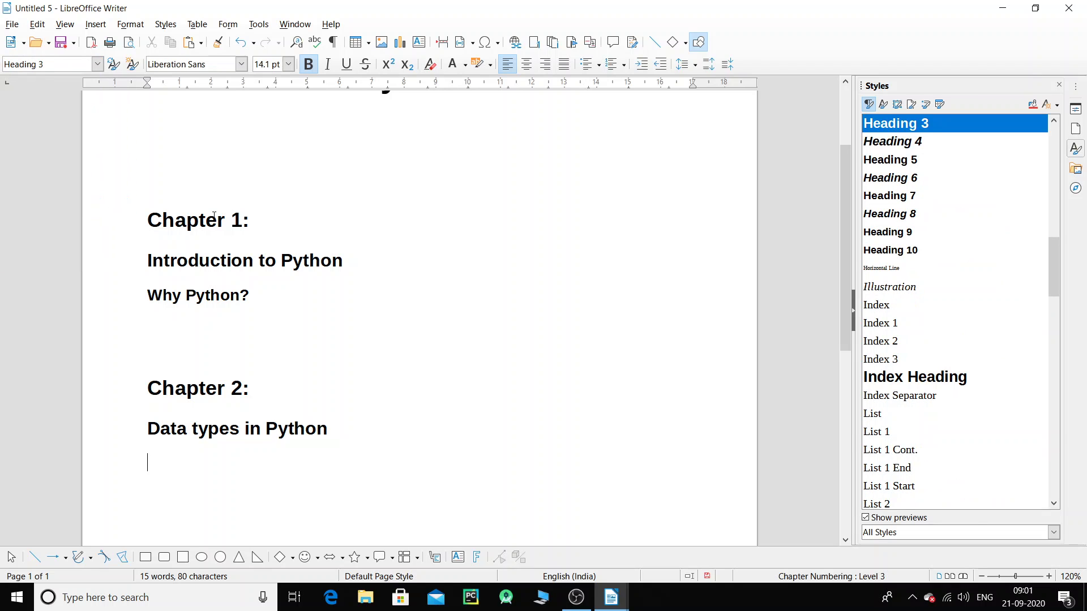
# Check the paragraph styles of the "Chapter 1:", "Introduction to Python" and "Why Python?" headings.
pyautogui.moveTo(138, 217); pyautogui.dragTo(328, 214)
pyautogui.moveTo(136, 257); pyautogui.dragTo(420, 252)
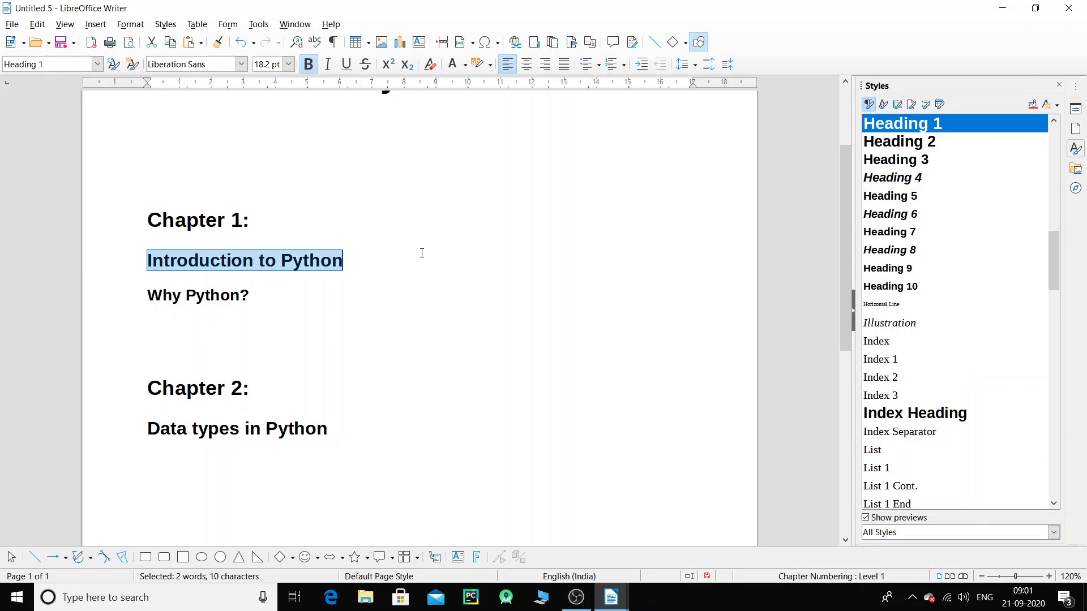
pyautogui.moveTo(109, 294); pyautogui.dragTo(350, 297)
pyautogui.hotkey('ctrl', '3')
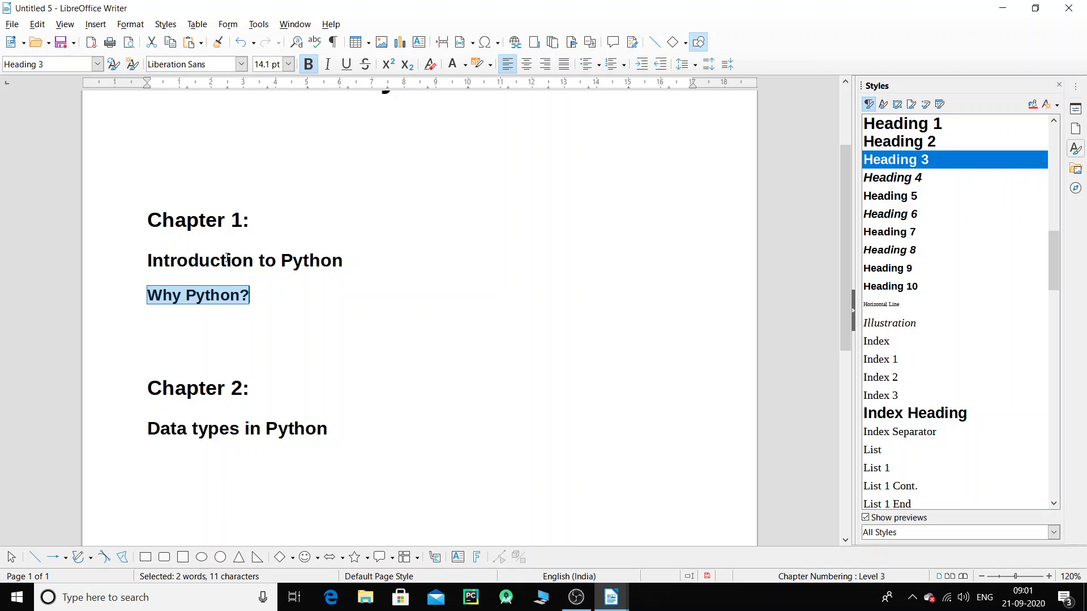
# Enter the subheading "What are Data Types?" in the empty Heading 3 paragraph below "Data types in Python".
pyautogui.click(200, 460)
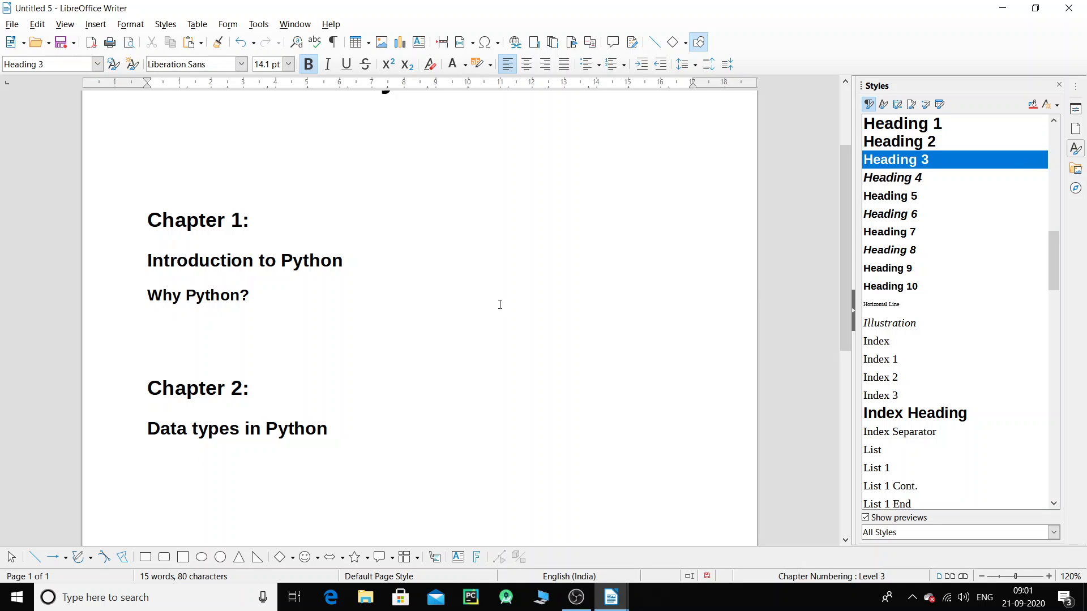
pyautogui.write('What are Data Type')
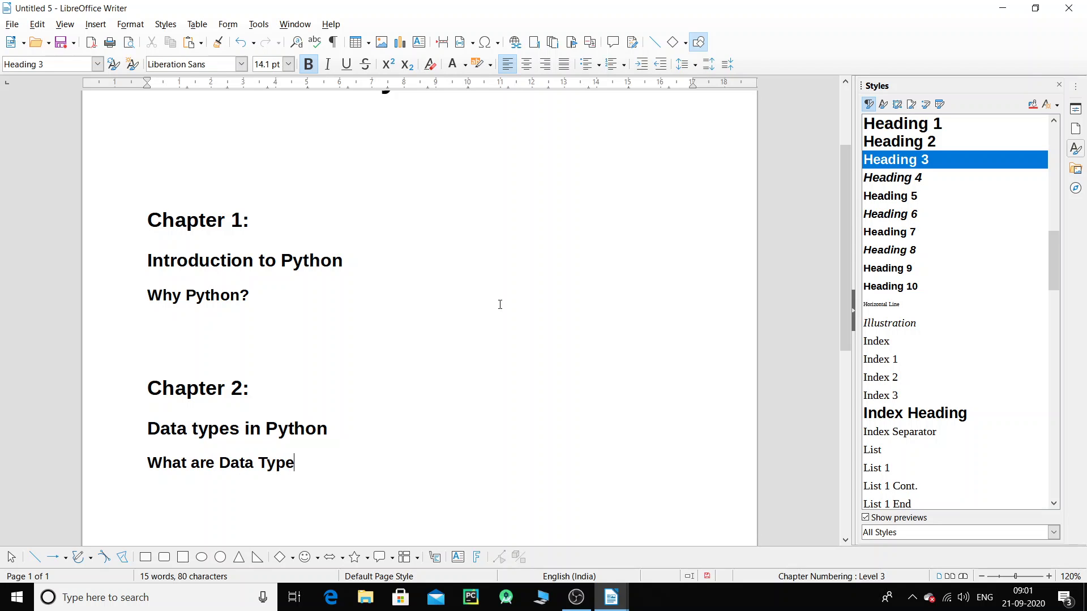
pyautogui.write('s?')
# Insert a table of contents for the entire document in the empty paragraph directly below the "My Book" title, keeping the default settings.
pyautogui.scroll(5, 220, 176)
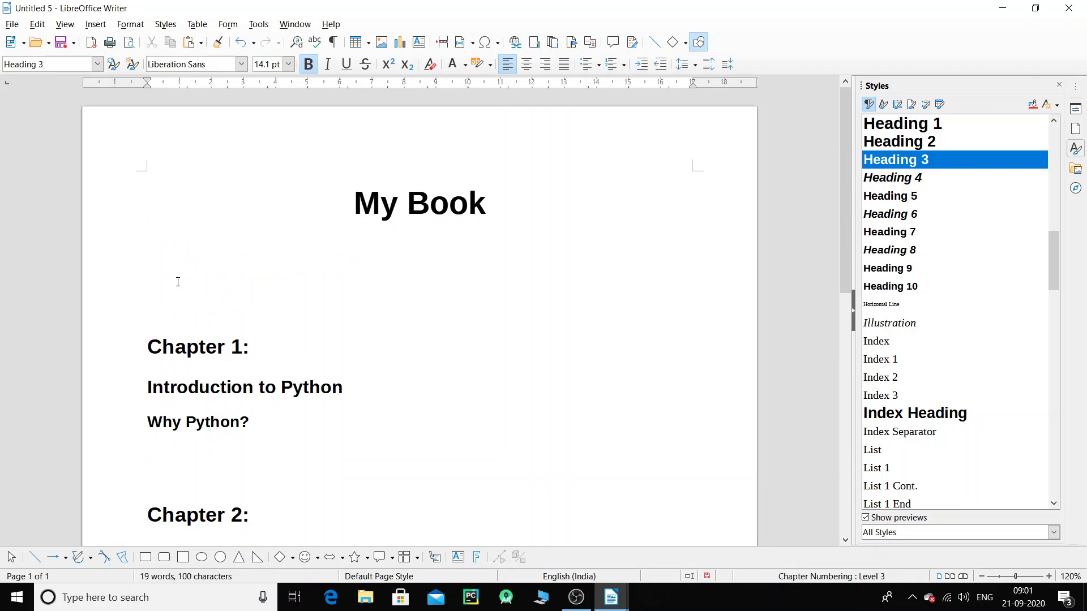
pyautogui.click(167, 247)
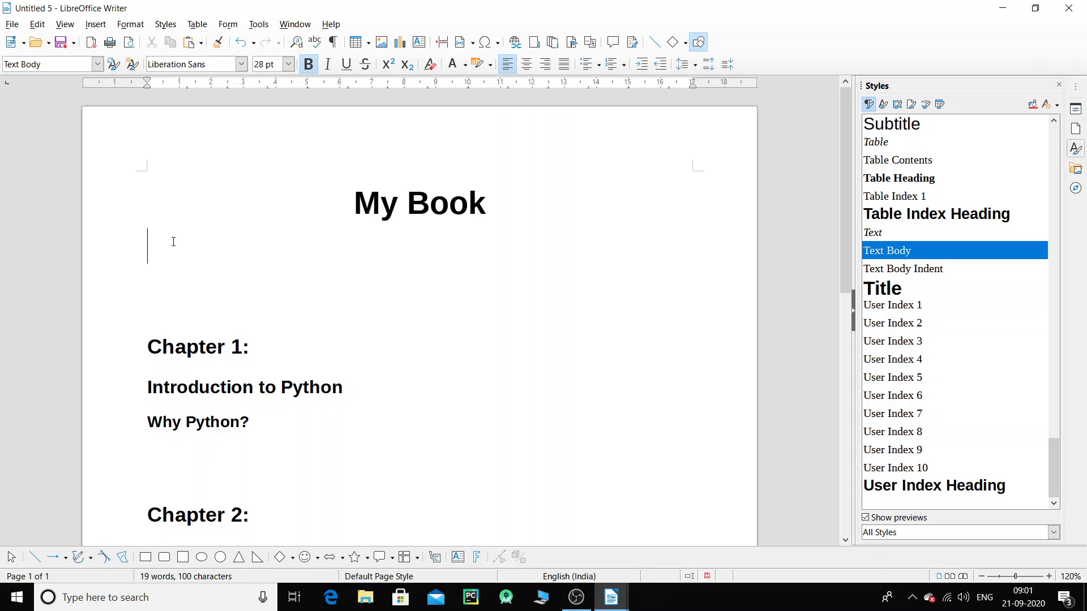
pyautogui.click(204, 489)
pyautogui.scroll(-3, 219, 437)
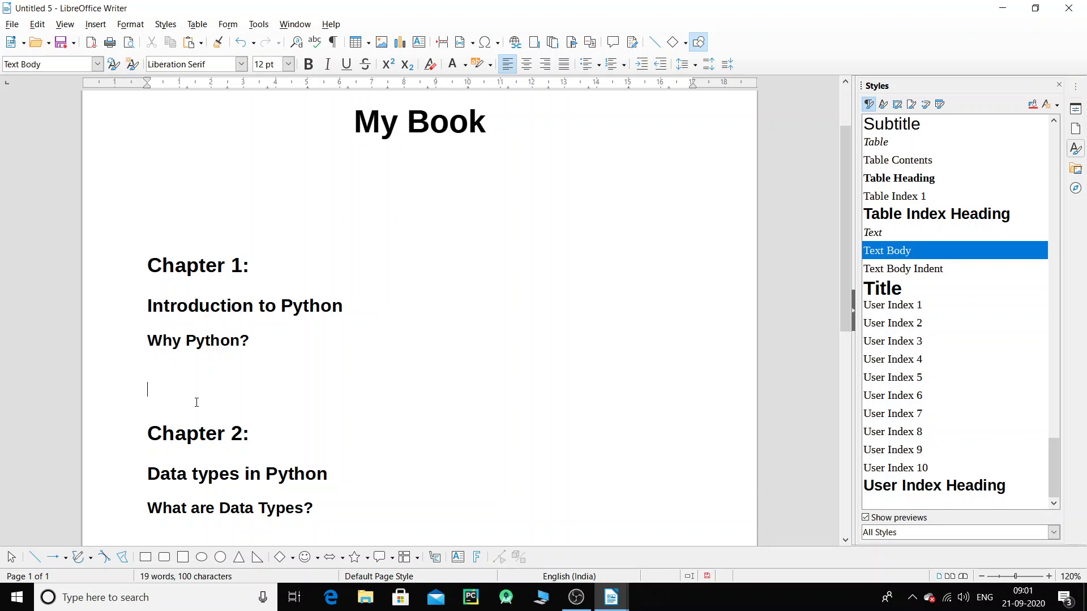
pyautogui.scroll(3, 165, 299)
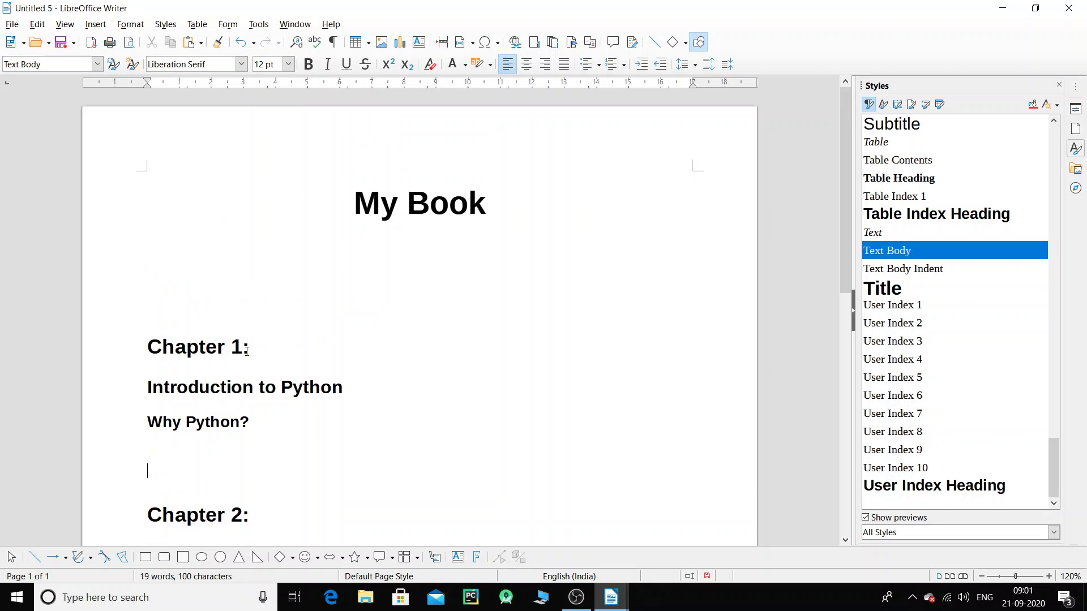
pyautogui.click(162, 259)
pyautogui.click(101, 27)
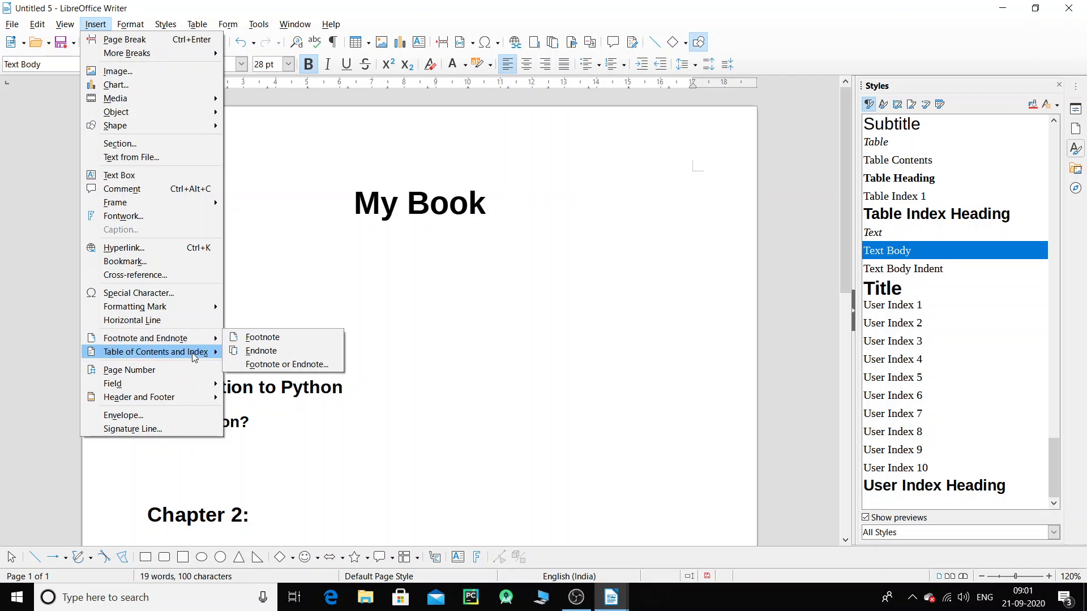
pyautogui.moveTo(192, 353)
pyautogui.click(318, 353)
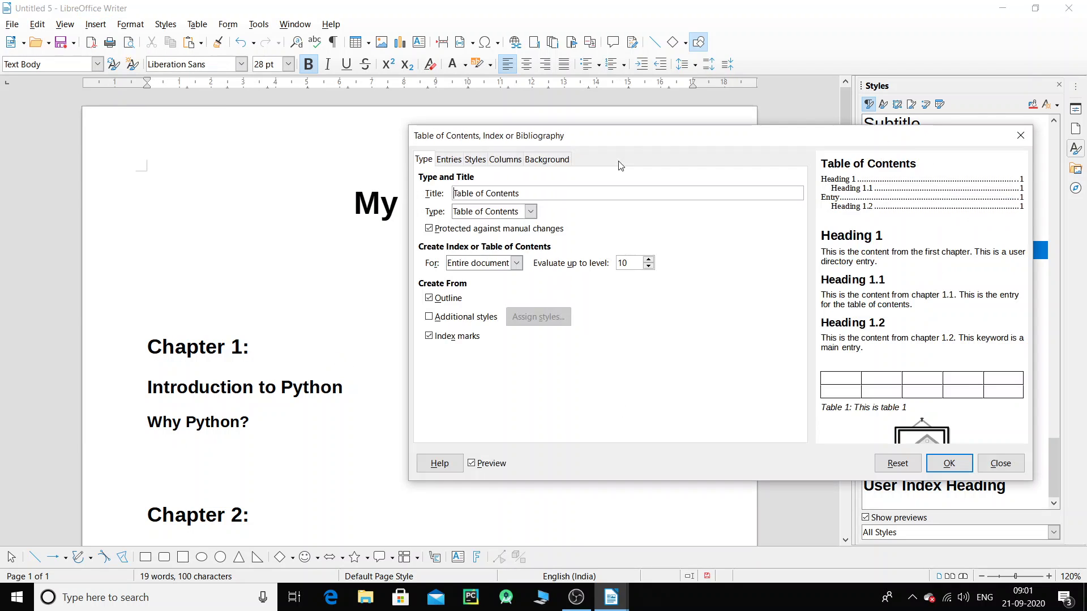
pyautogui.click(940, 467)
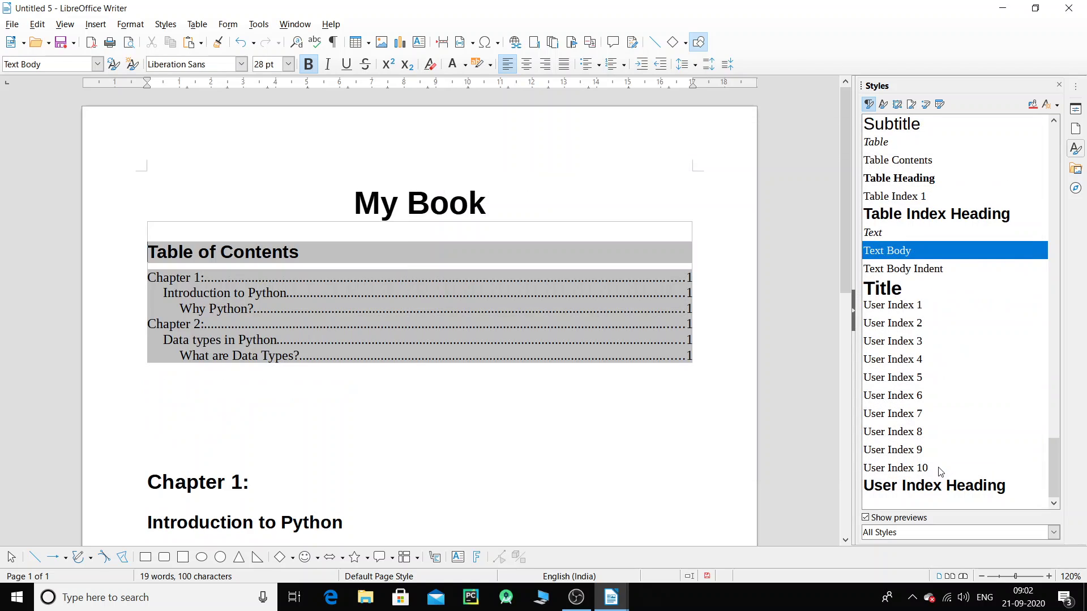
# Review the table of contents entries against the headings under Chapter 1 and Chapter 2, checking the styles of its "Introduction to Python" and "Why Python?" entries.
pyautogui.scroll(-3, 372, 364)
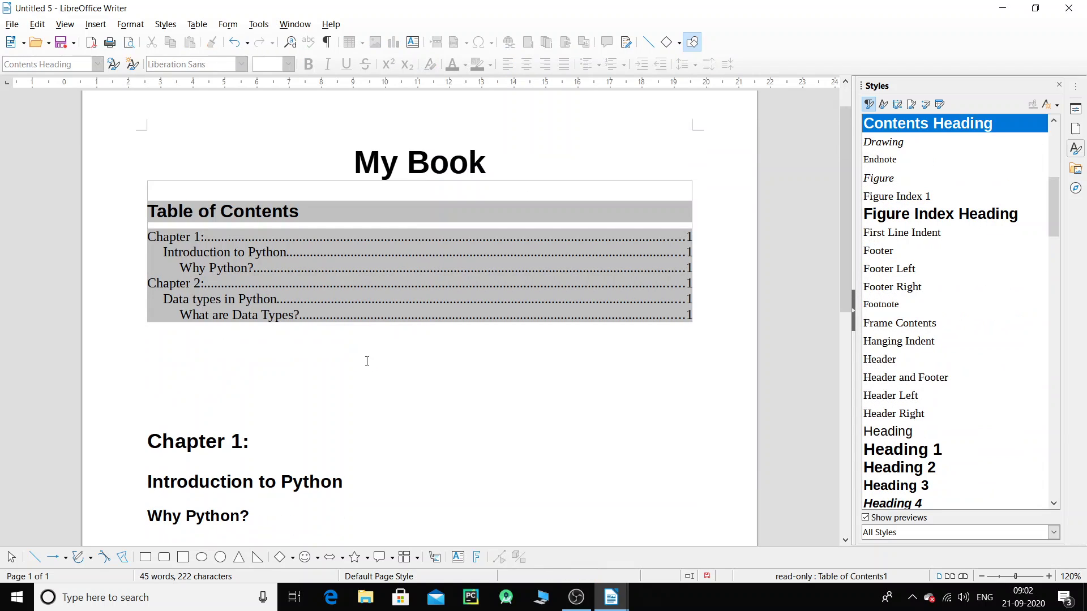
pyautogui.scroll(1, 357, 357)
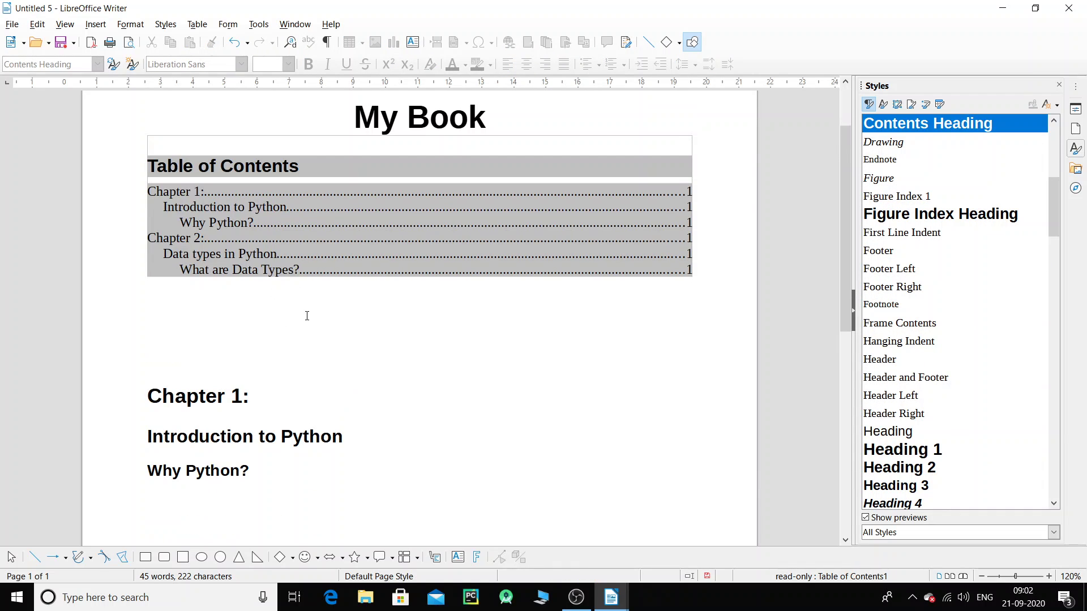
pyautogui.click(275, 310)
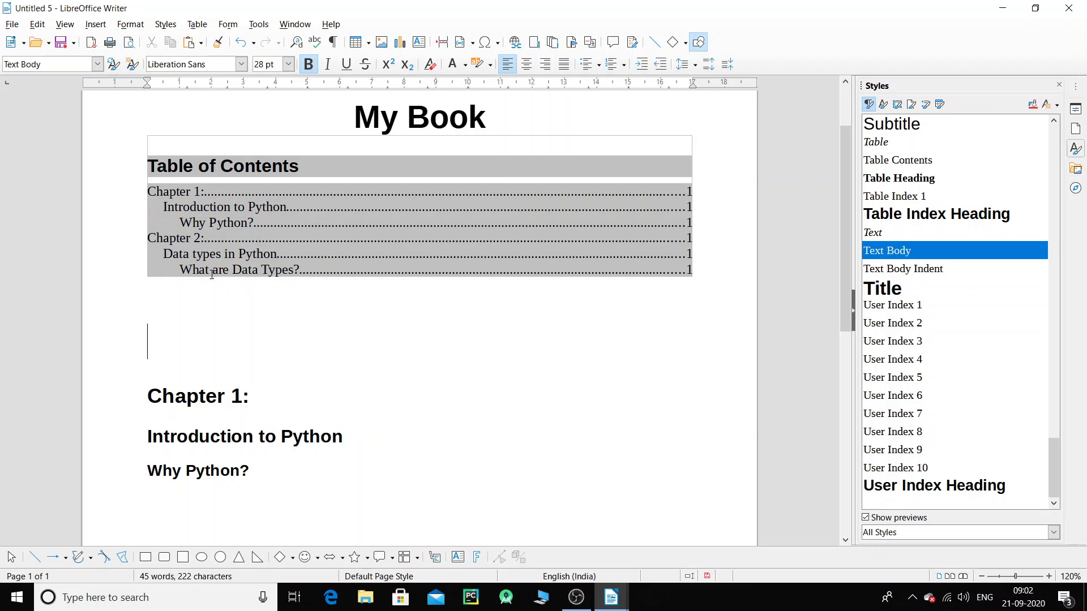
pyautogui.click(248, 303)
pyautogui.click(325, 131)
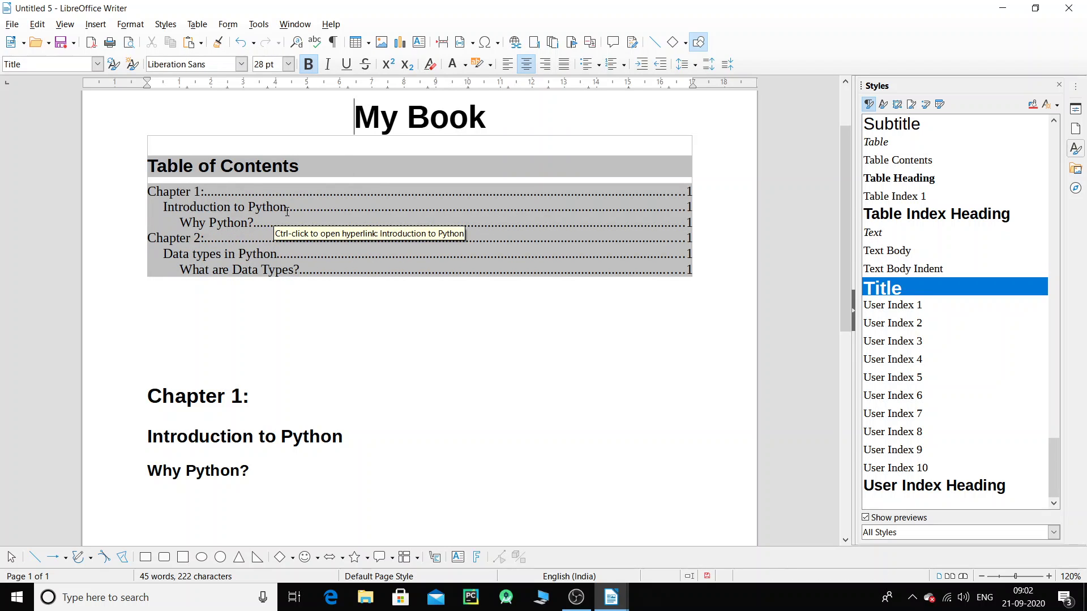
pyautogui.click(202, 207)
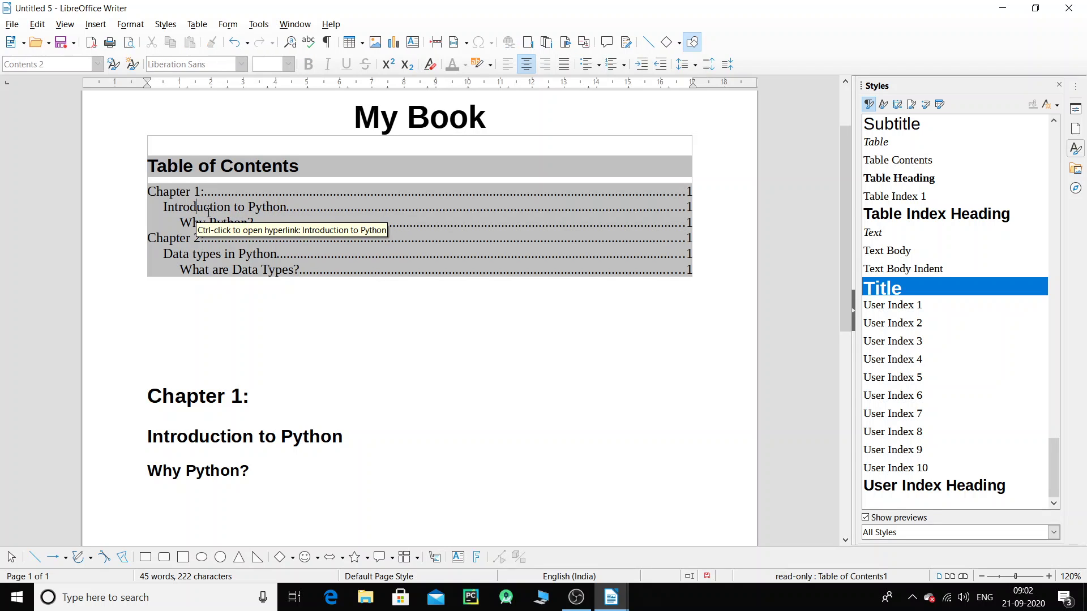
pyautogui.click(228, 225)
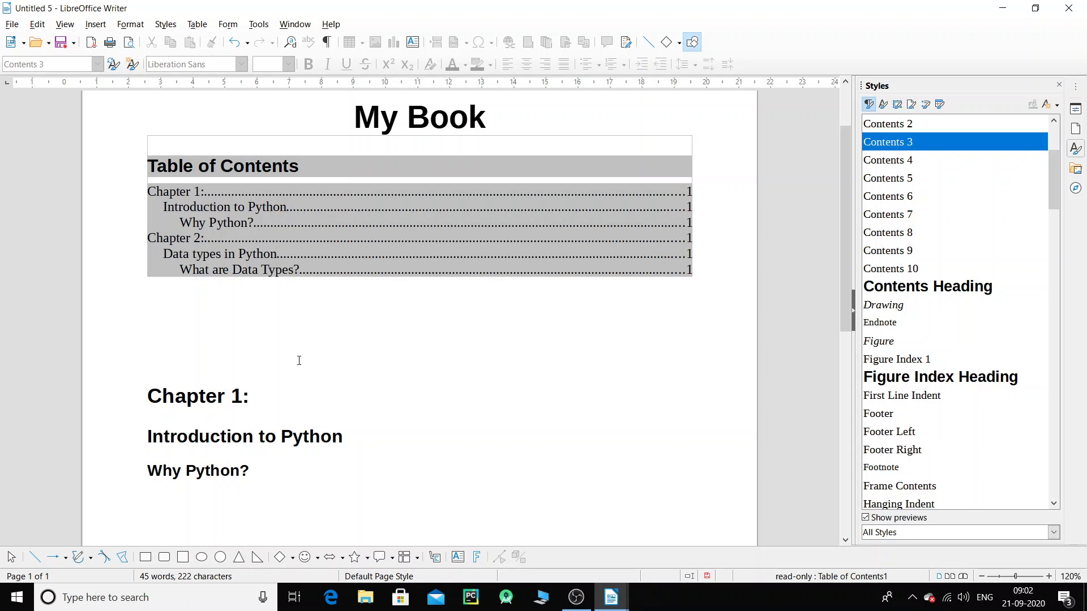
pyautogui.scroll(-3, 230, 418)
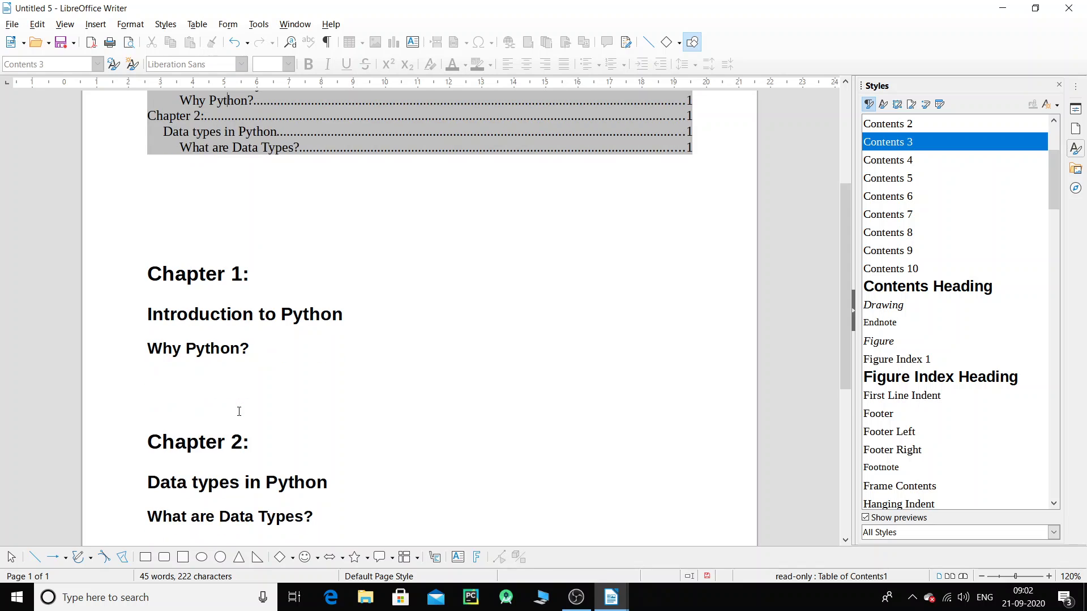
pyautogui.scroll(2, 239, 411)
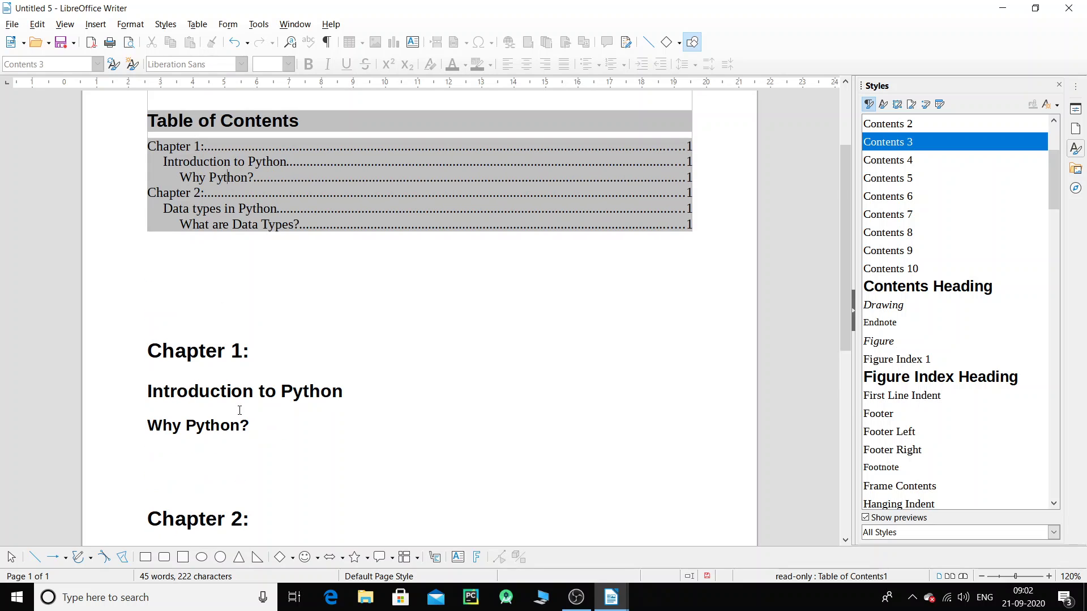